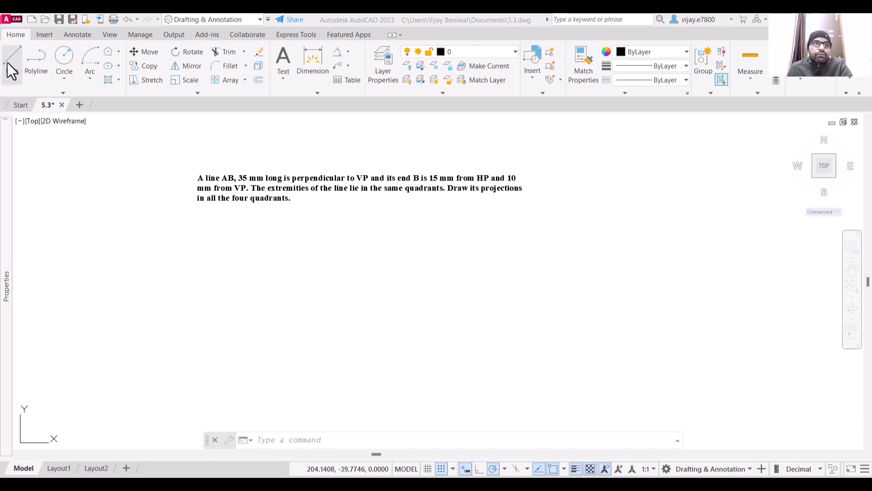
Draw a horizontal reference line about 189 mm long below the problem statement
{"action": "left_click", "coordinate": [181, 322]}
{"action": "left_click", "coordinate": [511, 320]}
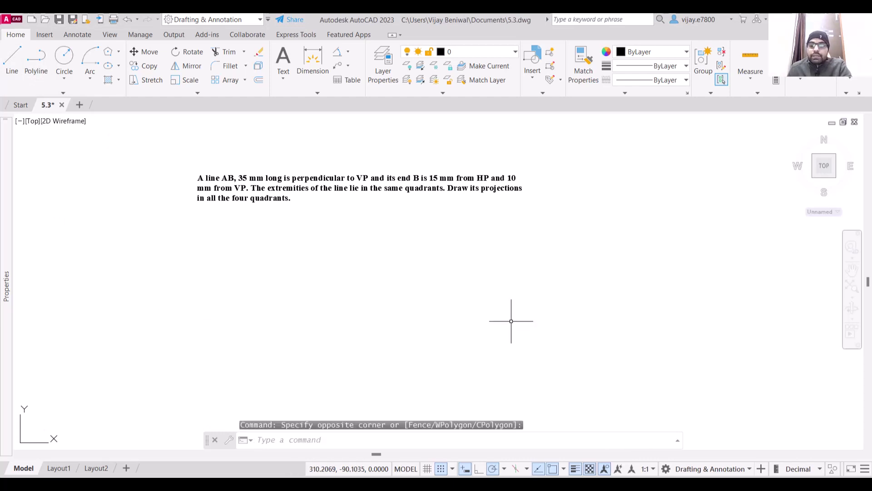
{"action": "type", "text": "l"}
{"action": "key", "text": "Return"}
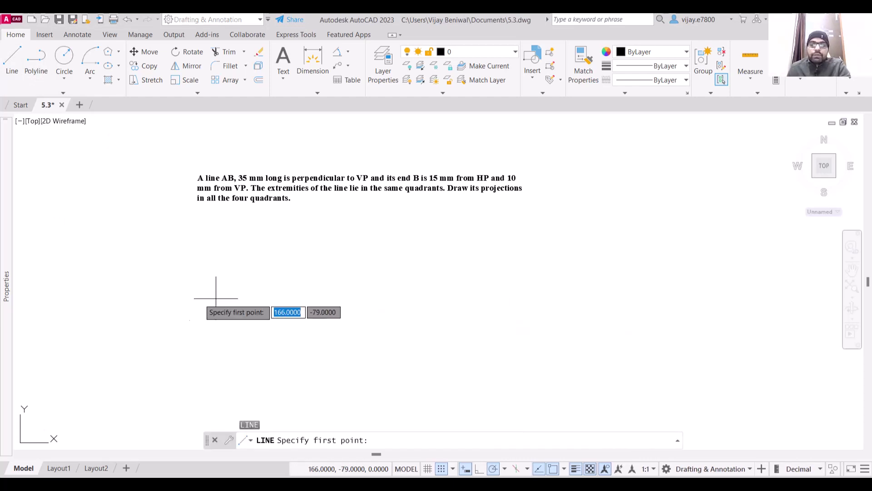
{"action": "left_click", "coordinate": [181, 328]}
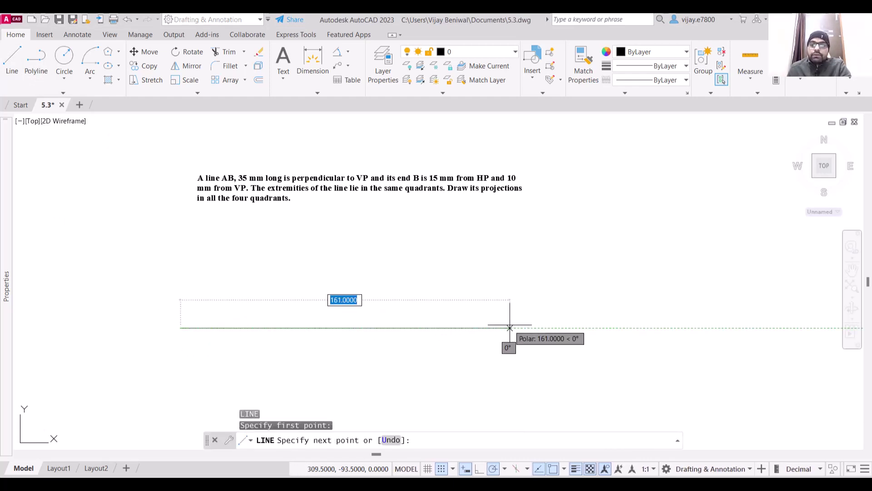
{"action": "left_click", "coordinate": [567, 327]}
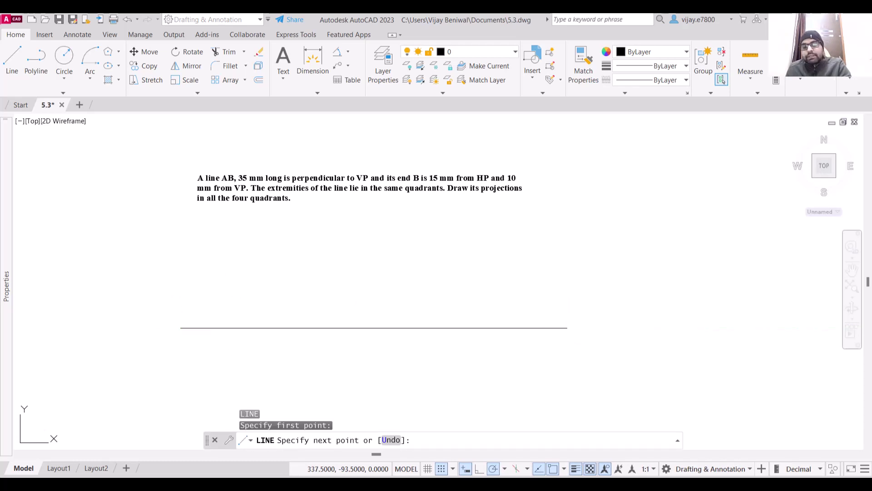
{"action": "right_click", "coordinate": [608, 319]}
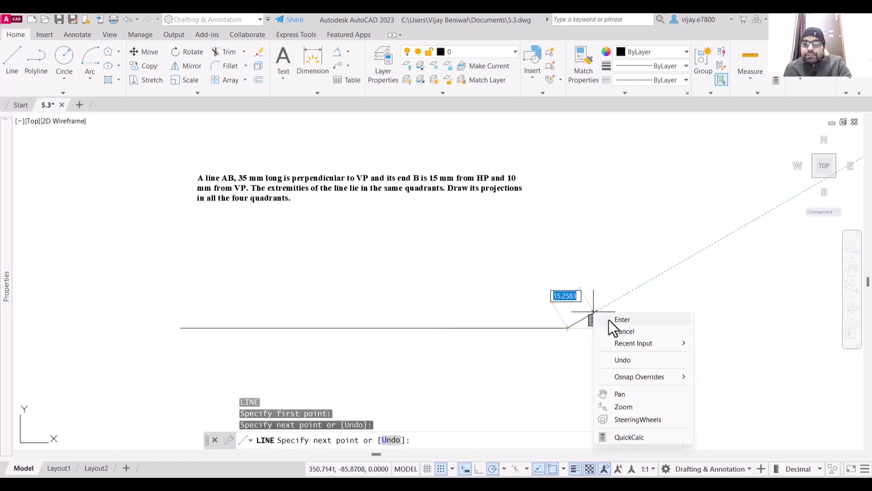
{"action": "left_click", "coordinate": [609, 319]}
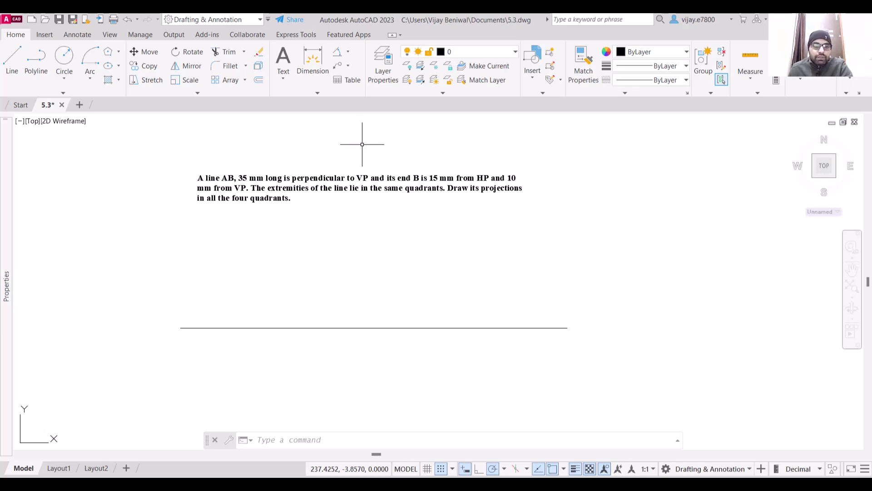
{"action": "left_click", "coordinate": [356, 109]}
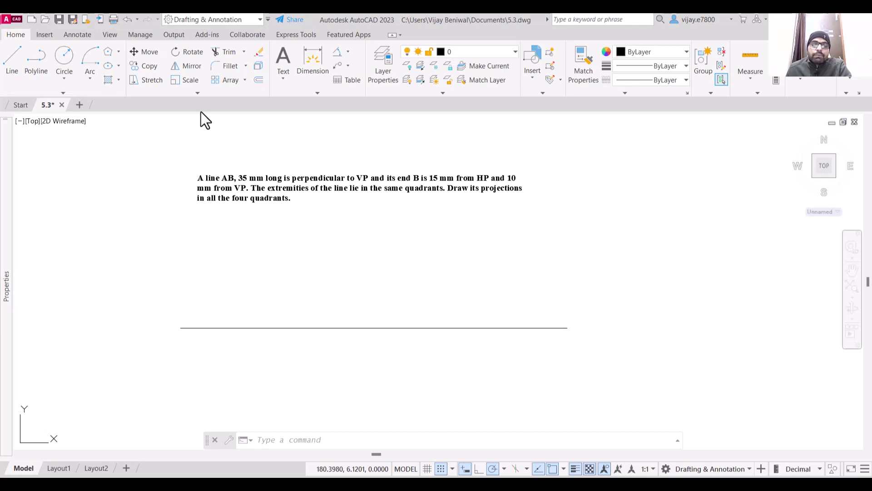
Place point markers along the reference line at 20 mm intervals with the Measure command
{"action": "type", "text": "MES"}
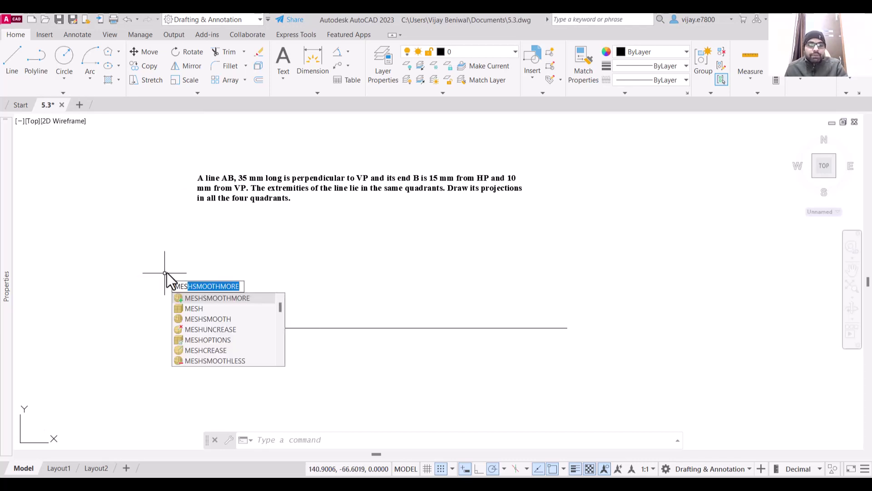
{"action": "key", "text": "BackSpace"}
{"action": "type", "text": "A"}
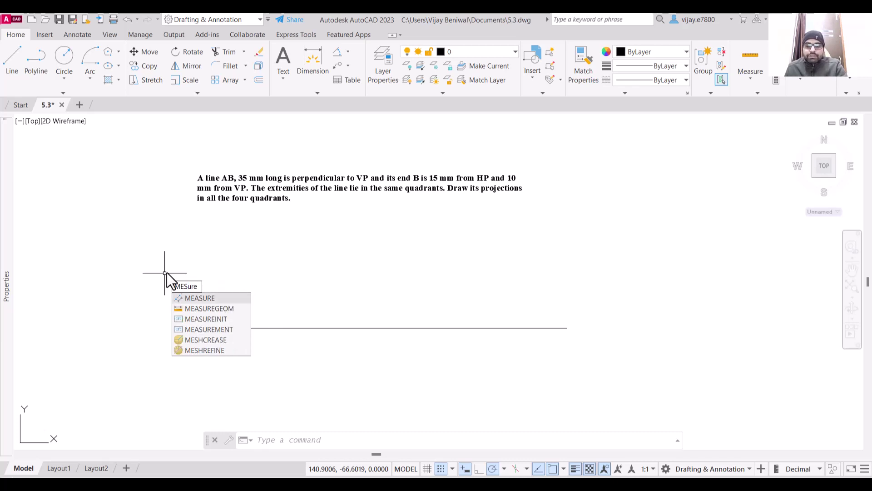
{"action": "key", "text": "Return"}
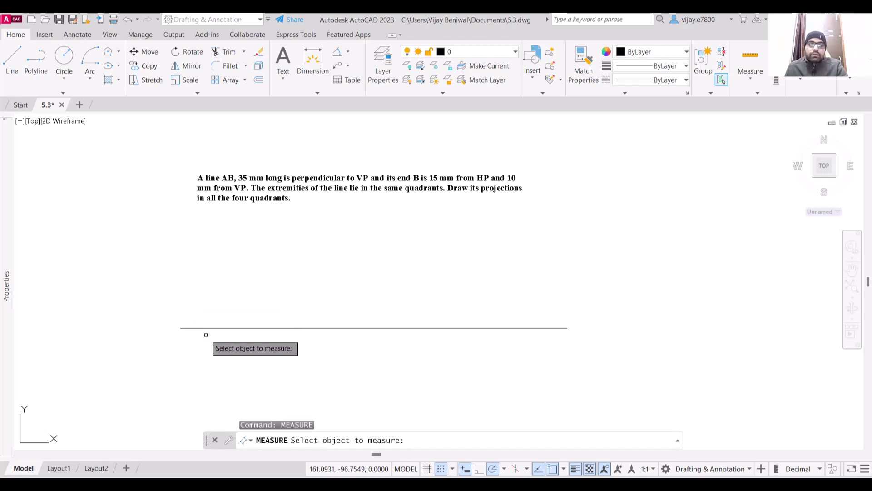
{"action": "left_click", "coordinate": [206, 327]}
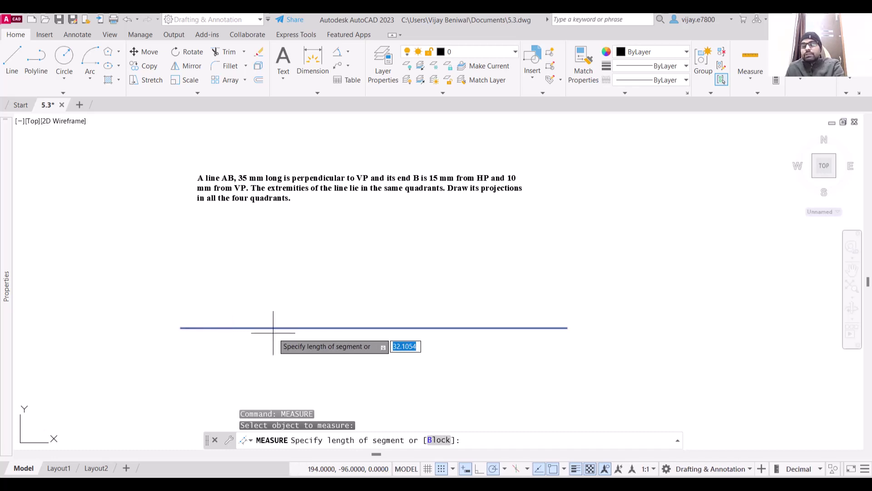
{"action": "type", "text": "20"}
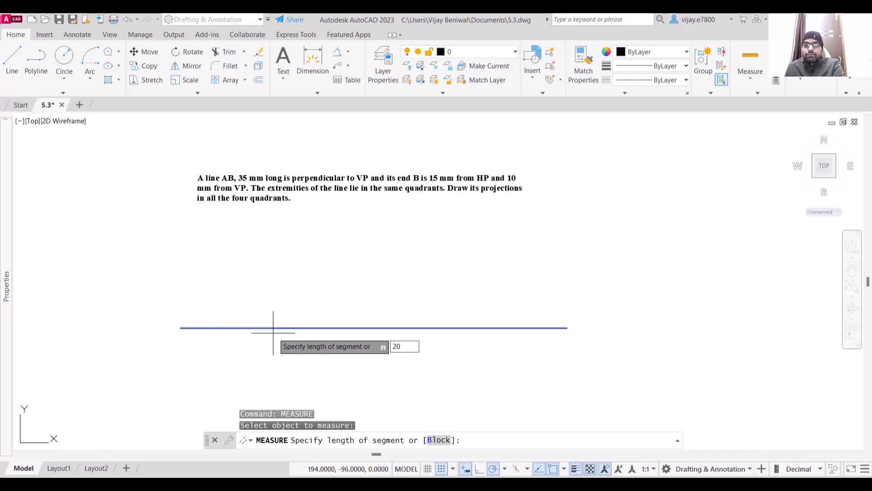
{"action": "key", "text": "Return"}
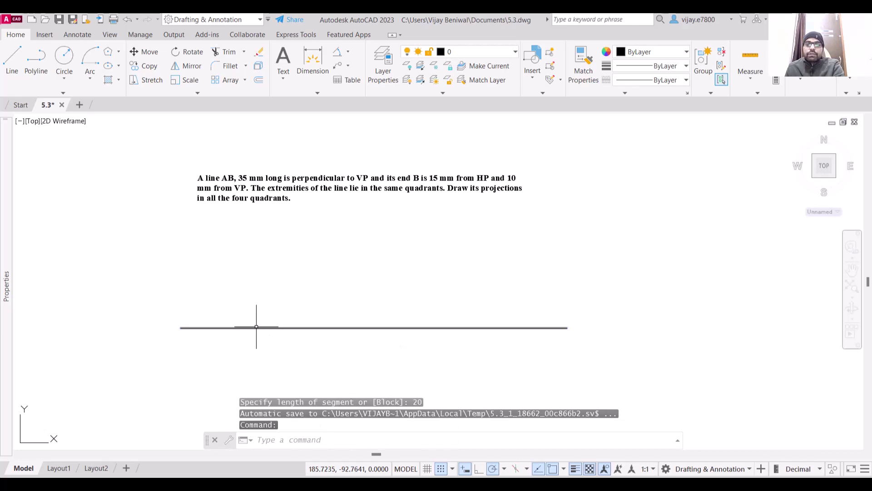
Set the point style to the X inside a circle and square, with a point size of 2% relative to the screen
{"action": "type", "text": "PTY"}
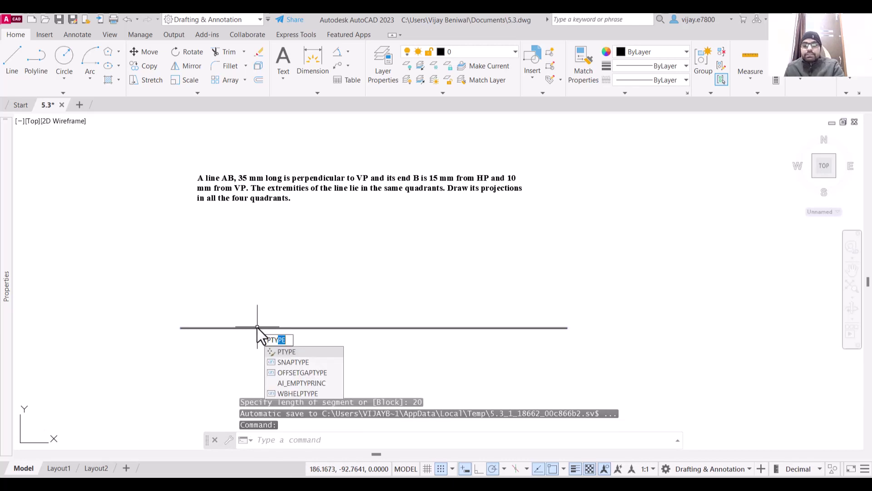
{"action": "type", "text": "PE"}
{"action": "key", "text": "Return"}
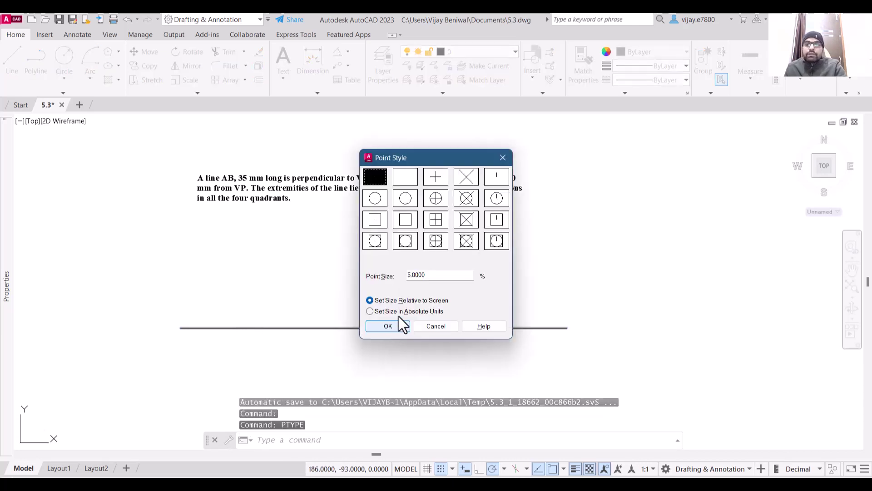
{"action": "left_click", "coordinate": [466, 242]}
{"action": "left_click", "coordinate": [406, 276]}
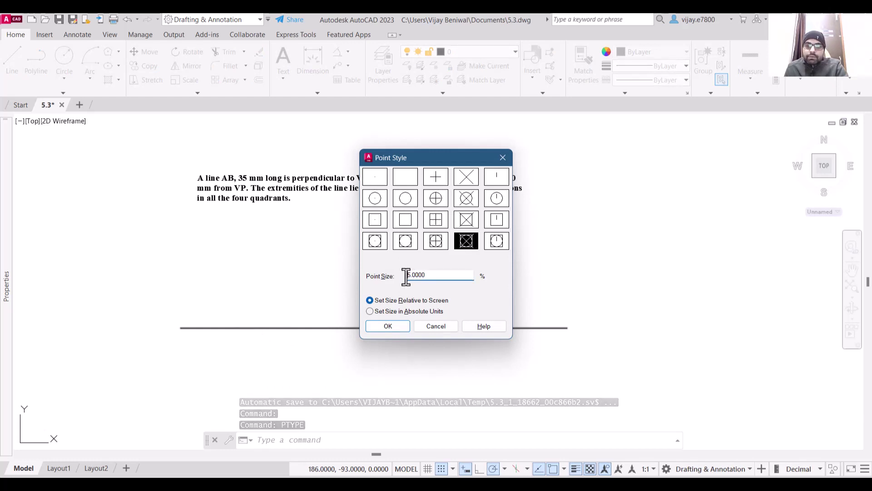
{"action": "double_click", "coordinate": [406, 276]}
{"action": "key", "text": "Return"}
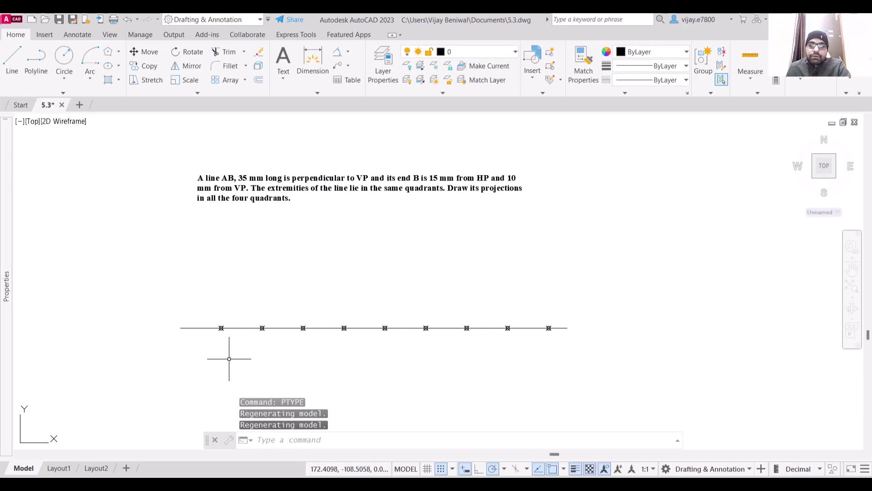
Draw a 15 mm vertical line upward from the first point marker on the reference line
{"action": "left_click", "coordinate": [12, 62]}
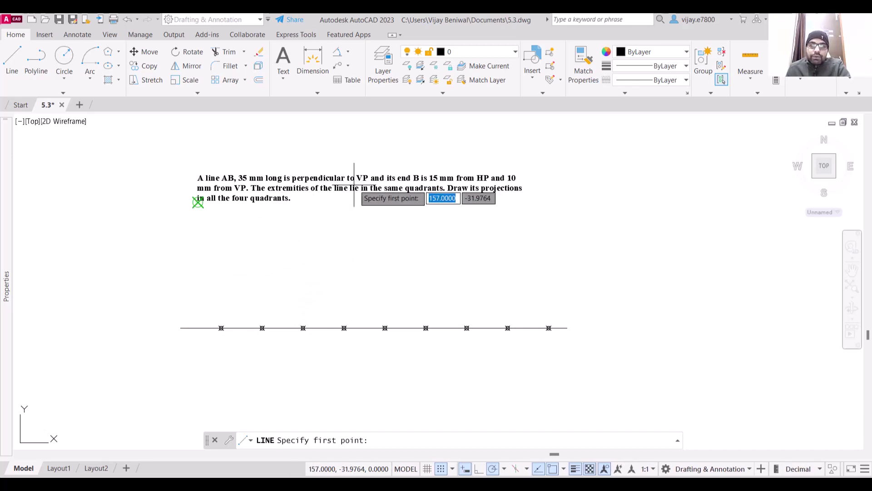
{"action": "left_click", "coordinate": [221, 327]}
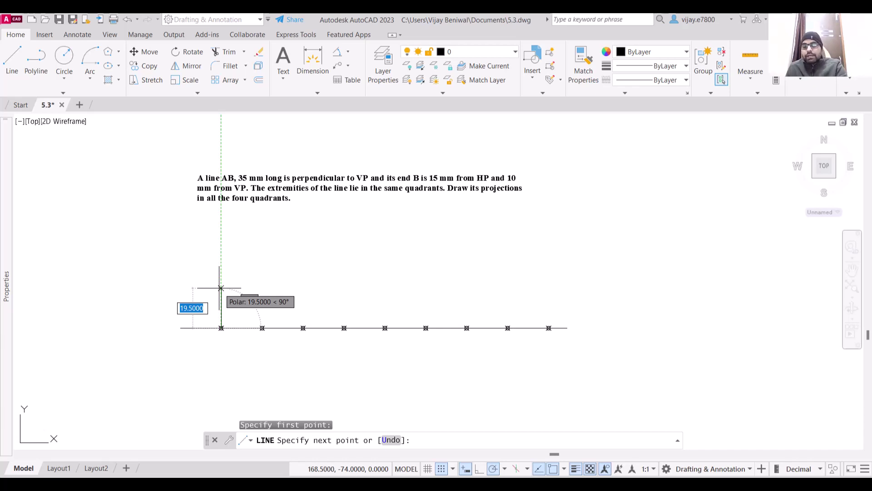
{"action": "type", "text": "15"}
{"action": "key", "text": "Return"}
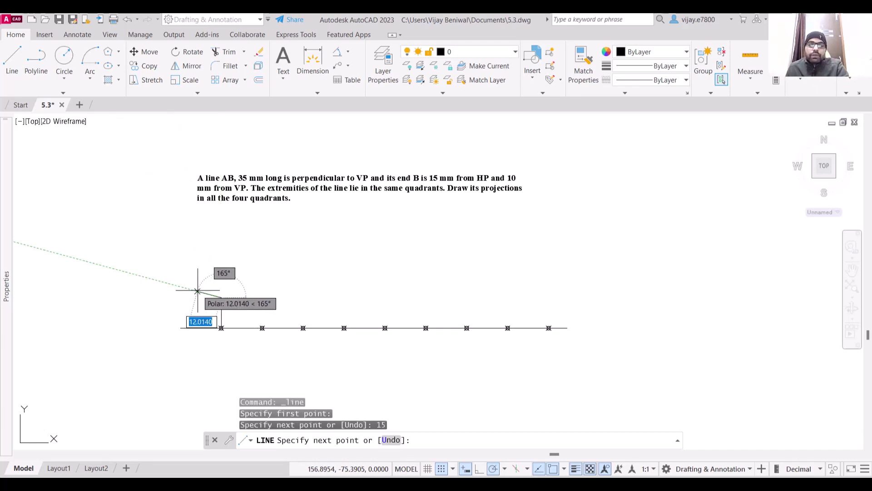
{"action": "right_click", "coordinate": [198, 291]}
{"action": "left_click", "coordinate": [208, 298]}
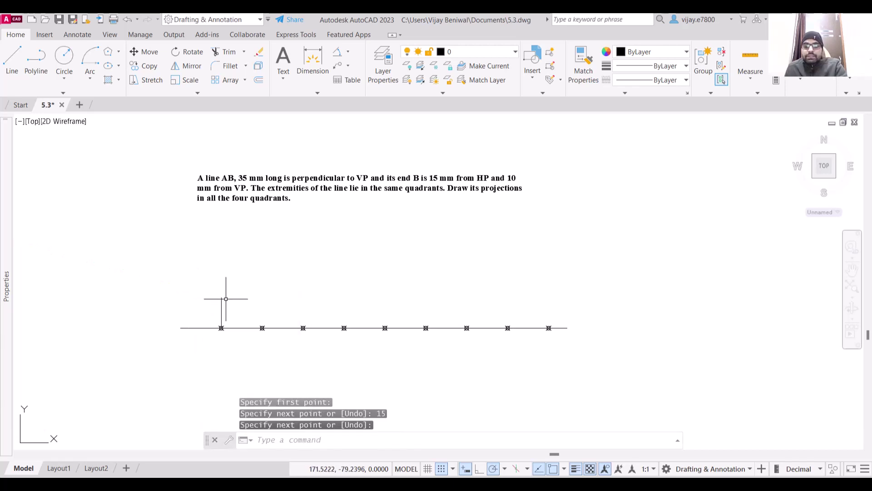
Place a point at the upper end of the 15 mm vertical line
{"action": "type", "text": "PO"}
{"action": "key", "text": "Return"}
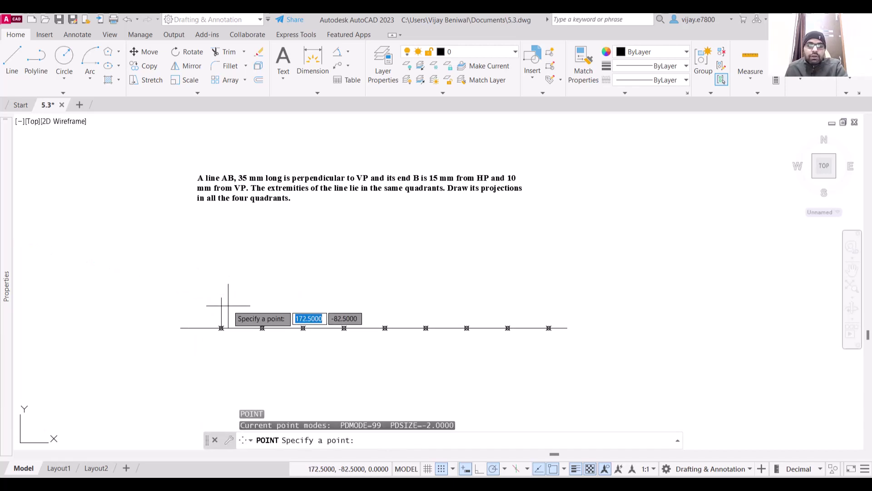
{"action": "left_click", "coordinate": [221, 297]}
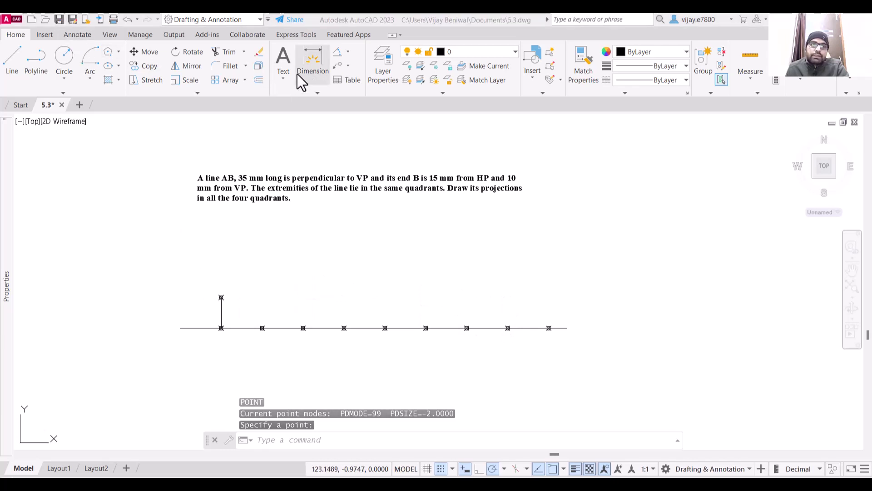
Add a multiline text label beside the vertical line's upper end, reading a' and b' on separate lines
{"action": "left_click", "coordinate": [283, 78]}
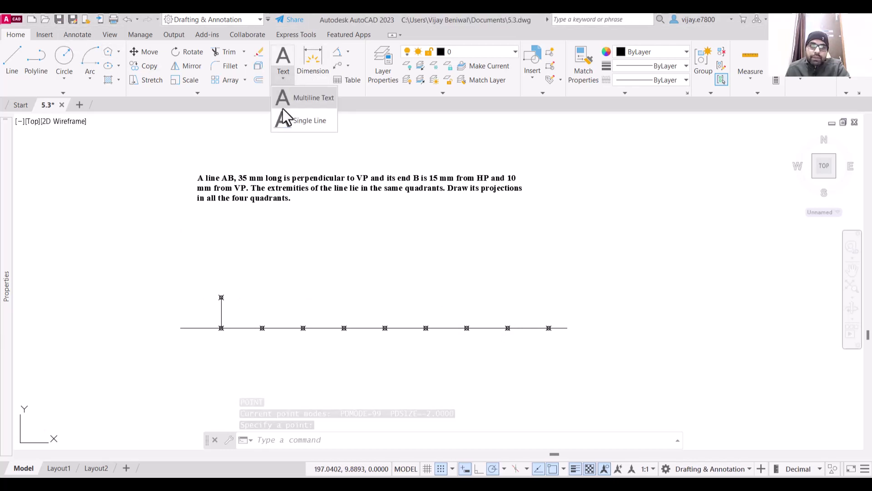
{"action": "left_click", "coordinate": [286, 97]}
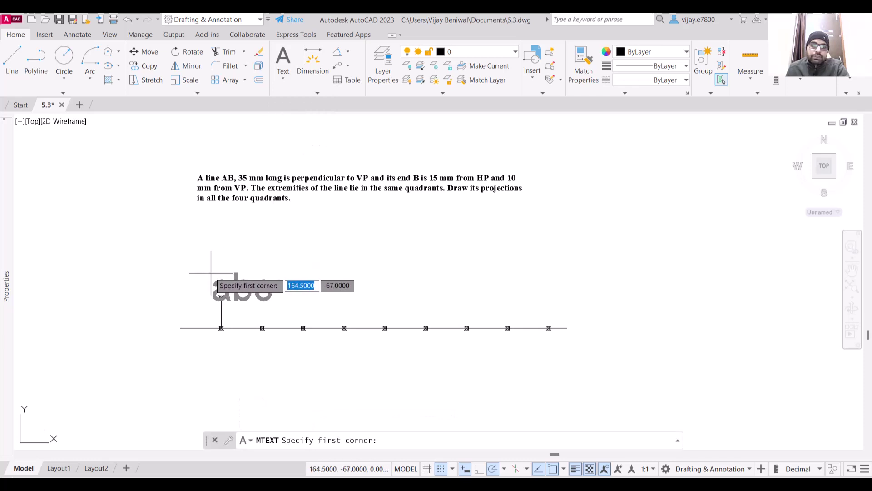
{"action": "left_click", "coordinate": [189, 271]}
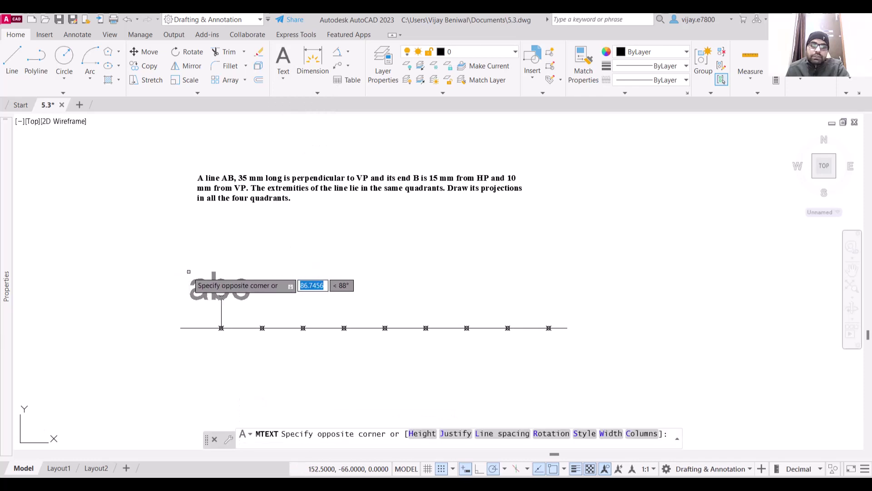
{"action": "left_click", "coordinate": [220, 295]}
{"action": "type", "text": "a"}
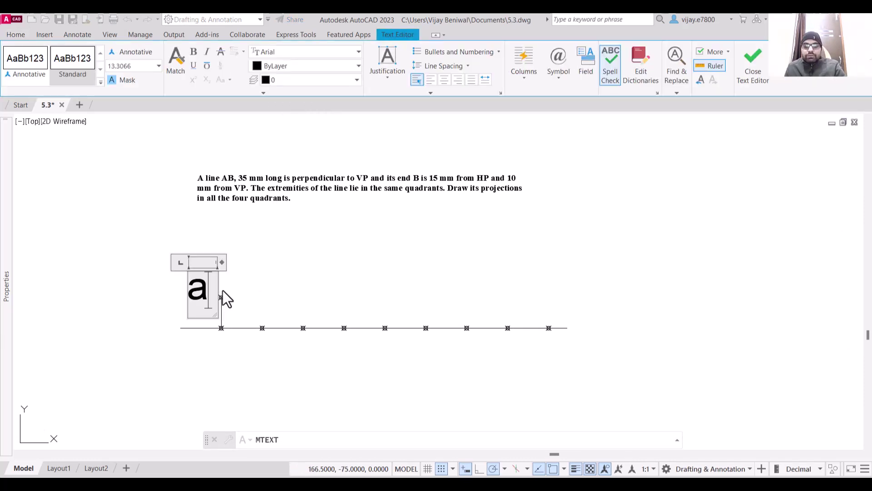
{"action": "type", "text": "'"}
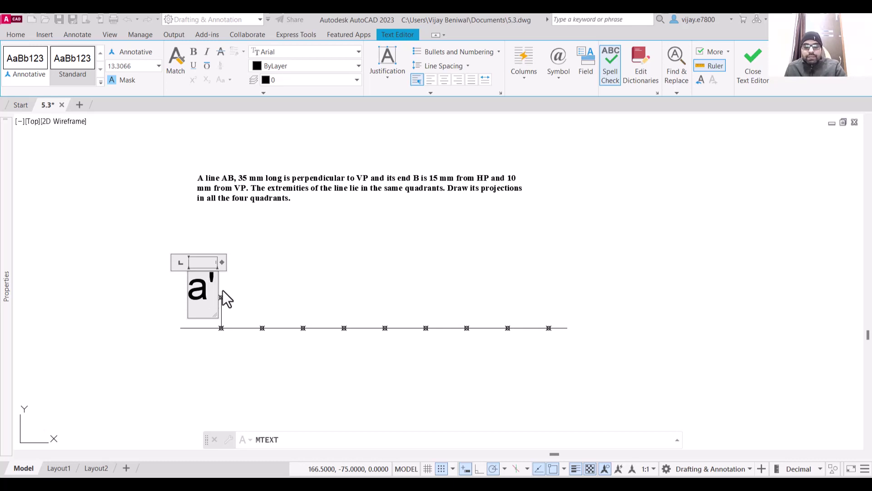
{"action": "key", "text": "Return"}
{"action": "type", "text": "b'"}
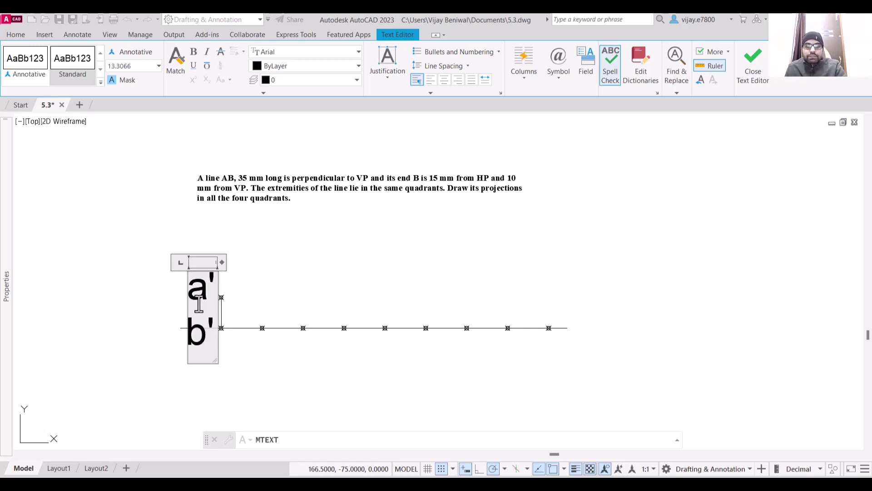
{"action": "left_click", "coordinate": [168, 305]}
Widen the label's text box so that a' and b' fit on one line
{"action": "left_click", "coordinate": [189, 286]}
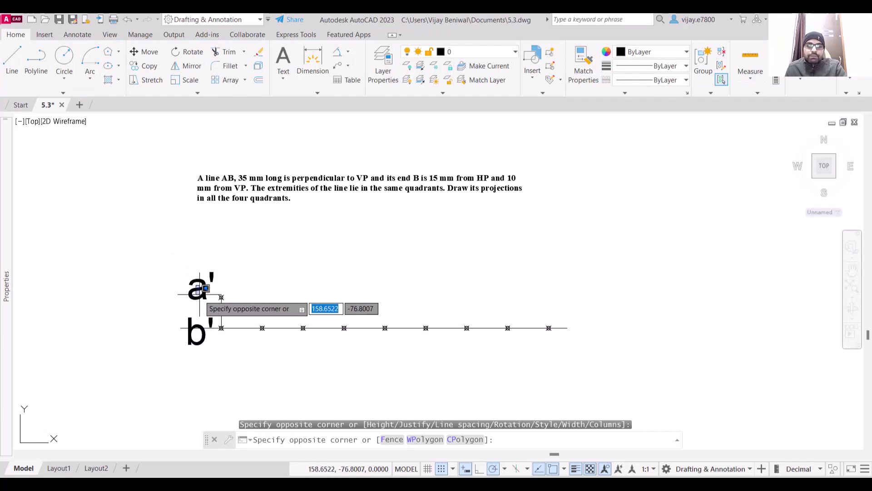
{"action": "left_click", "coordinate": [197, 290]}
{"action": "left_click", "coordinate": [189, 271]}
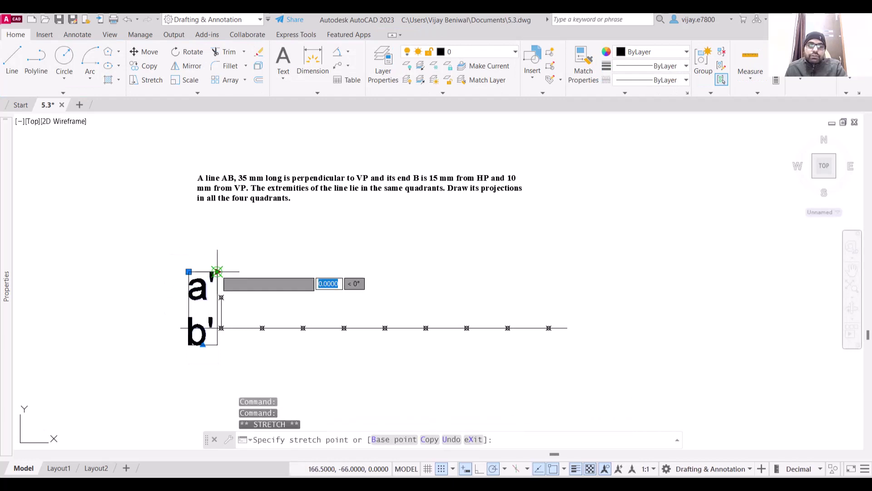
{"action": "left_click", "coordinate": [275, 272]}
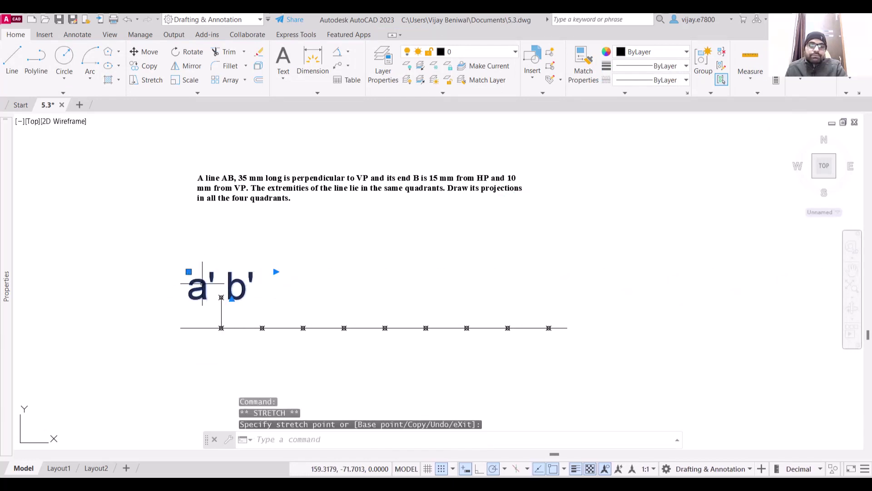
Set the height of the whole a' b' label text to 3
{"action": "double_click", "coordinate": [207, 286]}
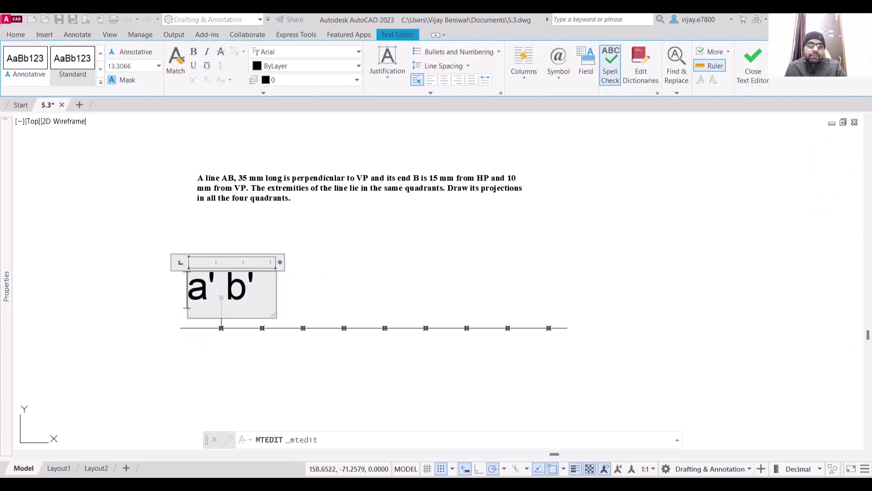
{"action": "double_click", "coordinate": [123, 66]}
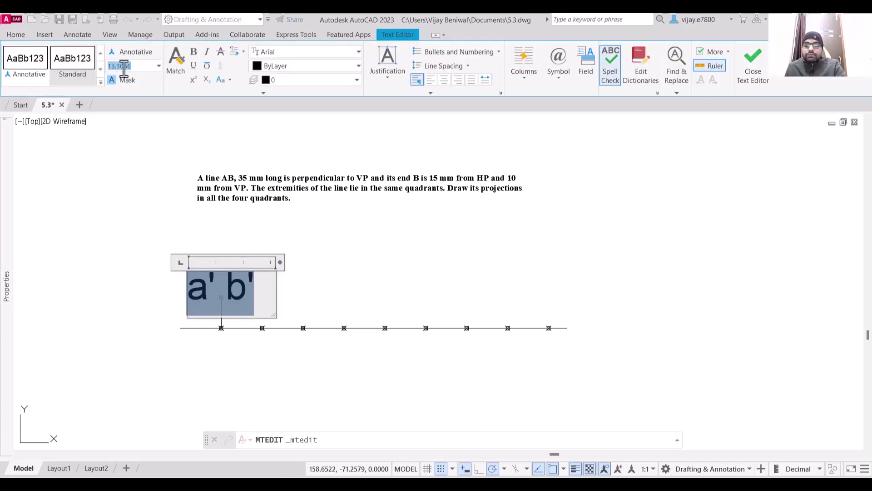
{"action": "type", "text": "3"}
{"action": "key", "text": "Return"}
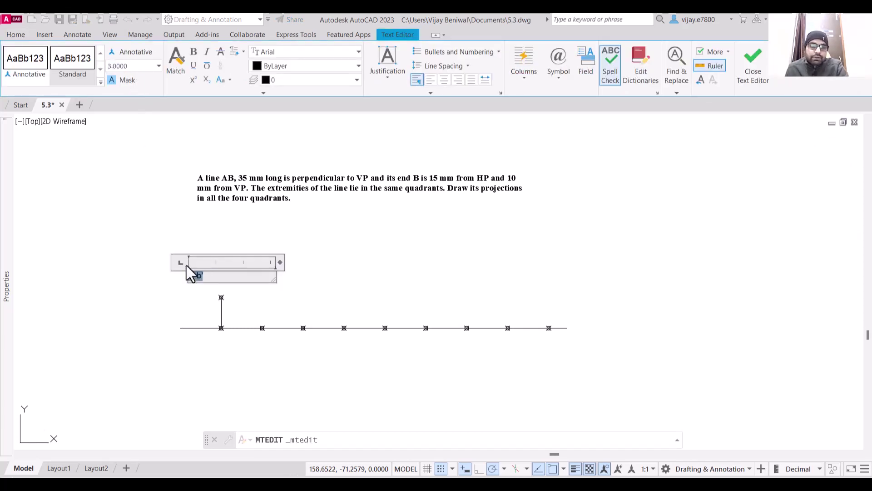
Move the a' b' label right beside the upper end of the 15 mm vertical line
{"action": "left_click", "coordinate": [157, 245]}
{"action": "left_click", "coordinate": [195, 275]}
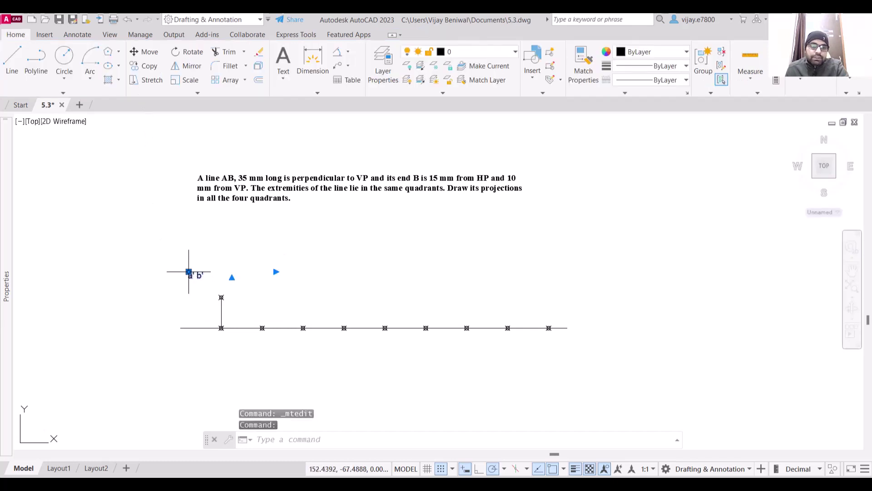
{"action": "left_click", "coordinate": [189, 272]}
{"action": "left_click", "coordinate": [207, 291]}
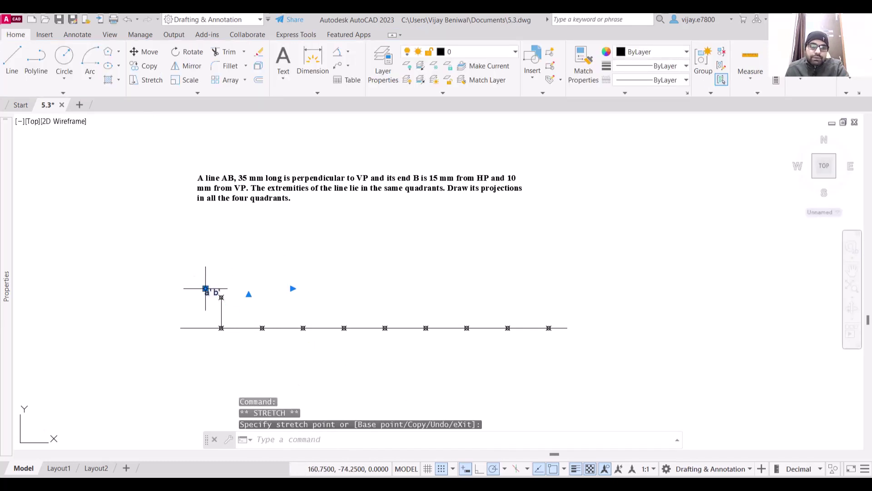
{"action": "left_click", "coordinate": [187, 248]}
{"action": "left_click", "coordinate": [188, 250]}
{"action": "key", "text": "Escape"}
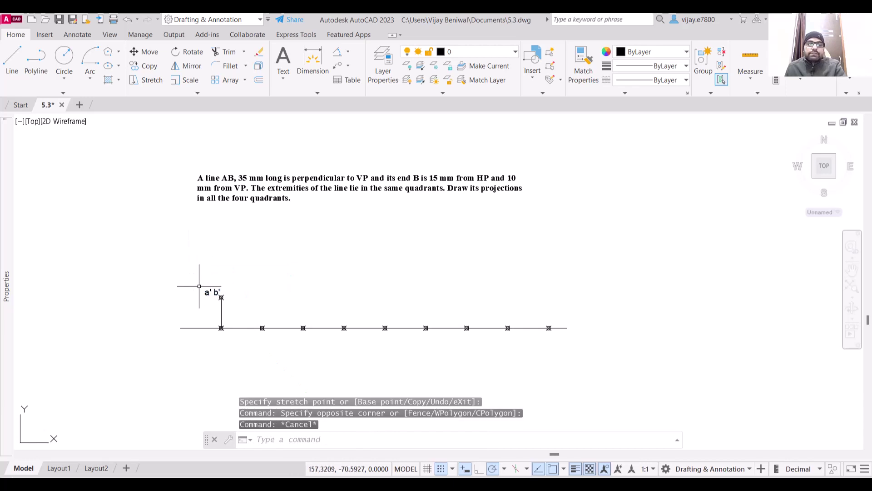
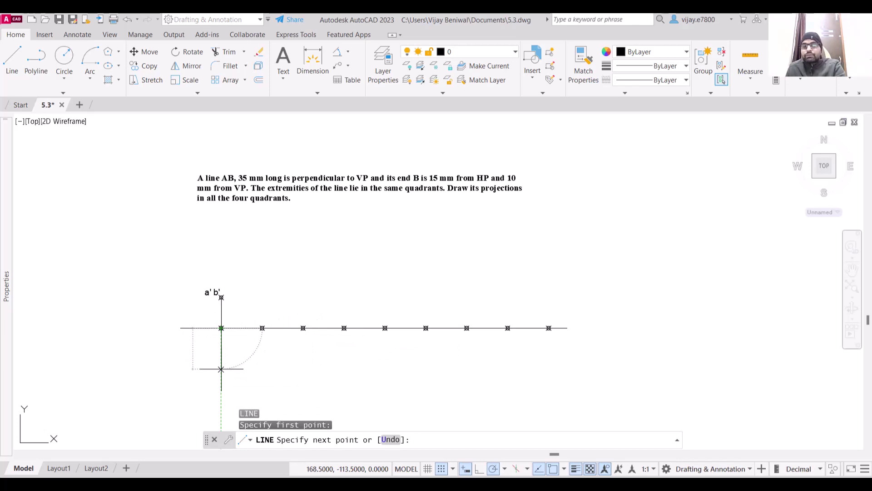
Draw two consecutive vertical line segments, 10 mm and 35 mm long, downward from the first point on the reference line
{"action": "key", "text": "Return"}
{"action": "middle_click_drag", "start_coordinate": [227, 399], "coordinate": [220, 307]}
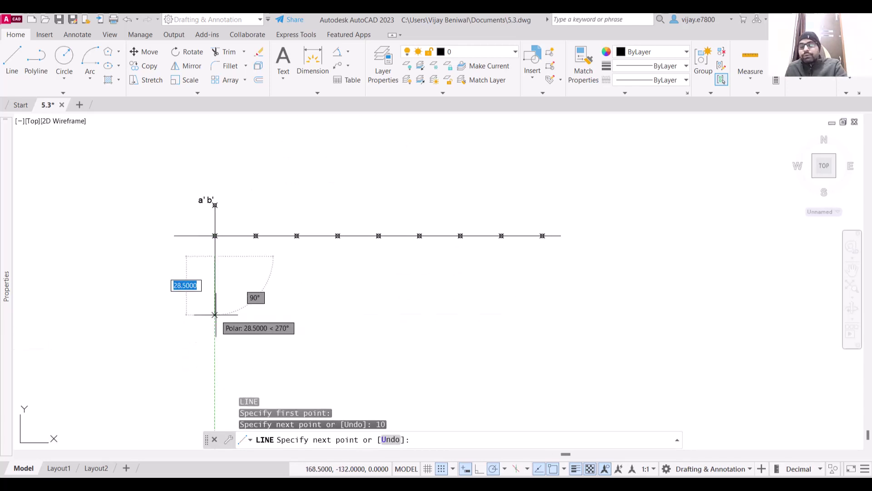
{"action": "type", "text": "35"}
{"action": "key", "text": "Return"}
{"action": "right_click", "coordinate": [159, 302]}
{"action": "left_click", "coordinate": [175, 311]}
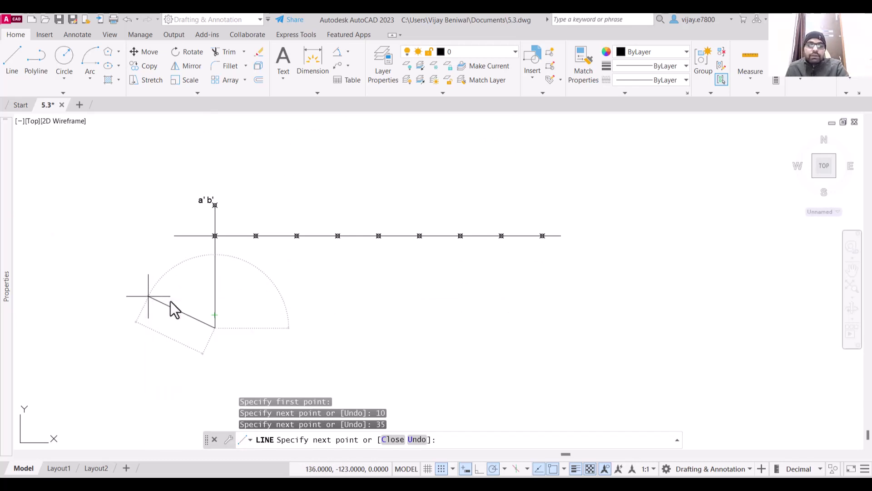
Place points at the upper and lower ends of the 35 mm vertical segment
{"action": "type", "text": "po"}
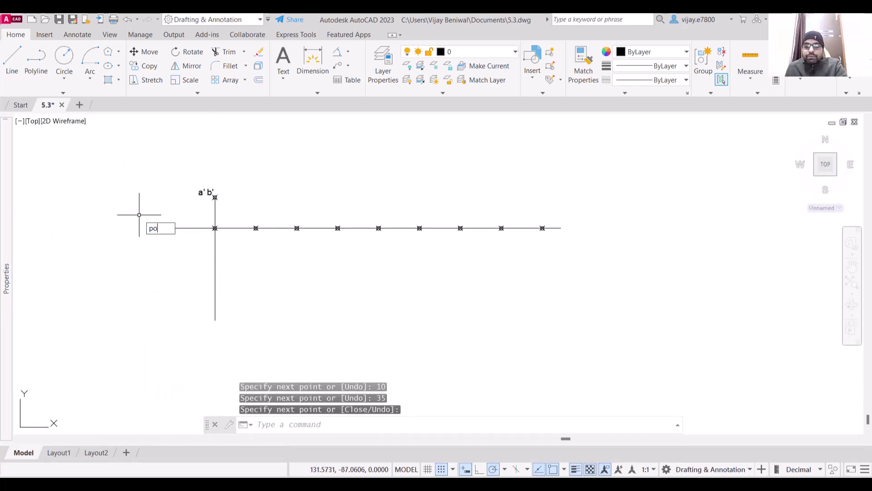
{"action": "key", "text": "Return"}
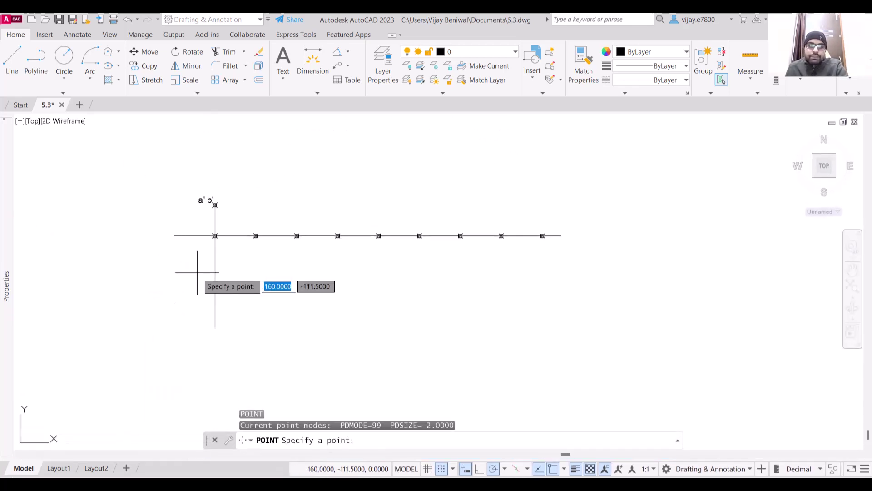
{"action": "left_click", "coordinate": [215, 256]}
{"action": "right_click", "coordinate": [191, 320]}
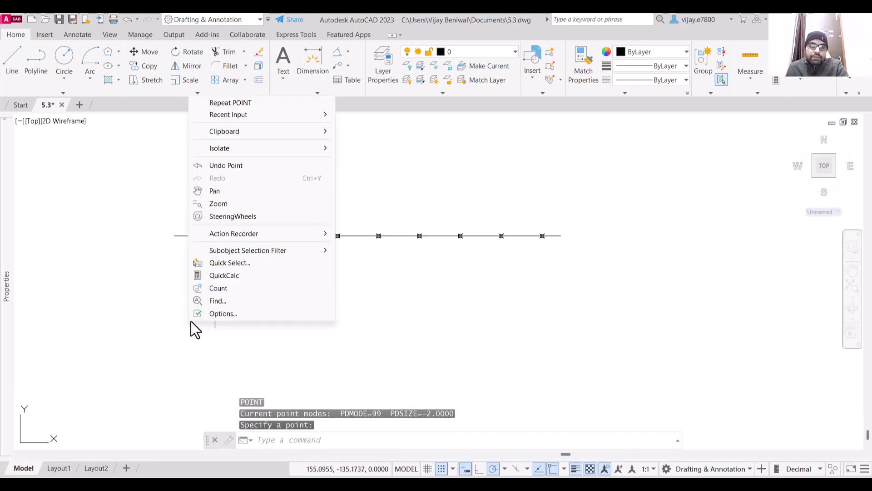
{"action": "left_click", "coordinate": [245, 102]}
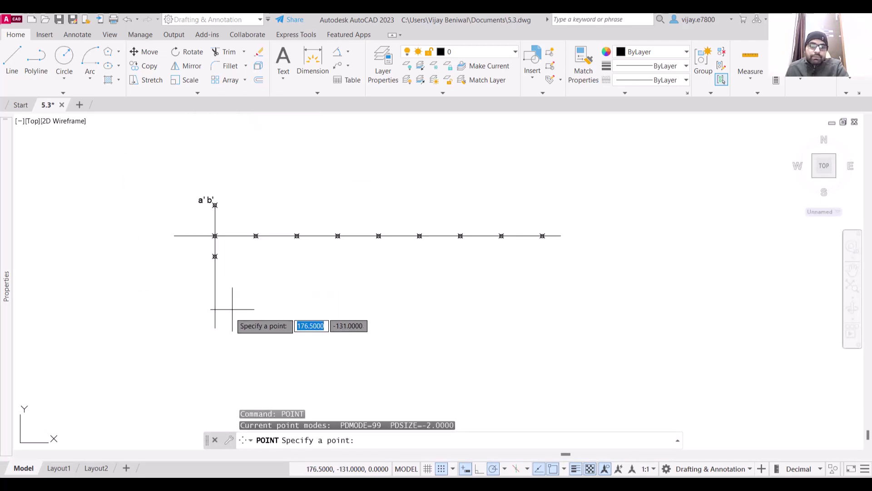
{"action": "left_click", "coordinate": [215, 327]}
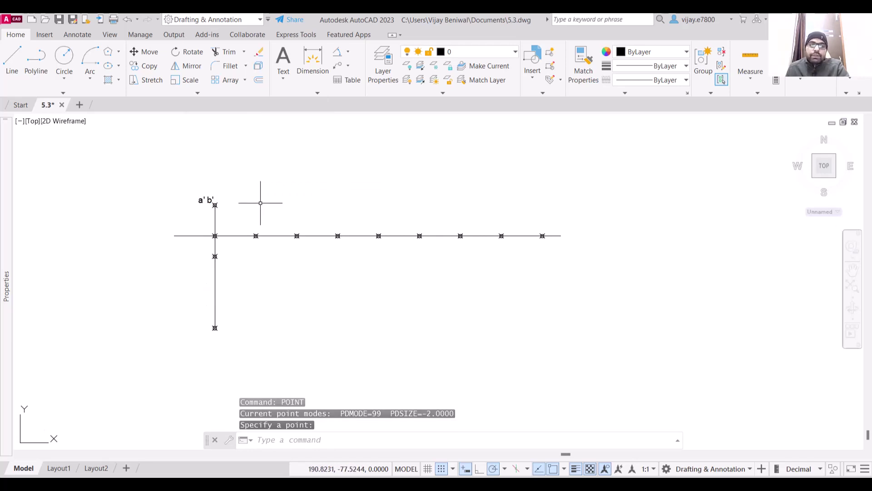
Copy the a' b' label beside the upper end of the 35 mm segment and change its text to b
{"action": "middle_click_drag", "start_coordinate": [259, 201], "coordinate": [248, 243]}
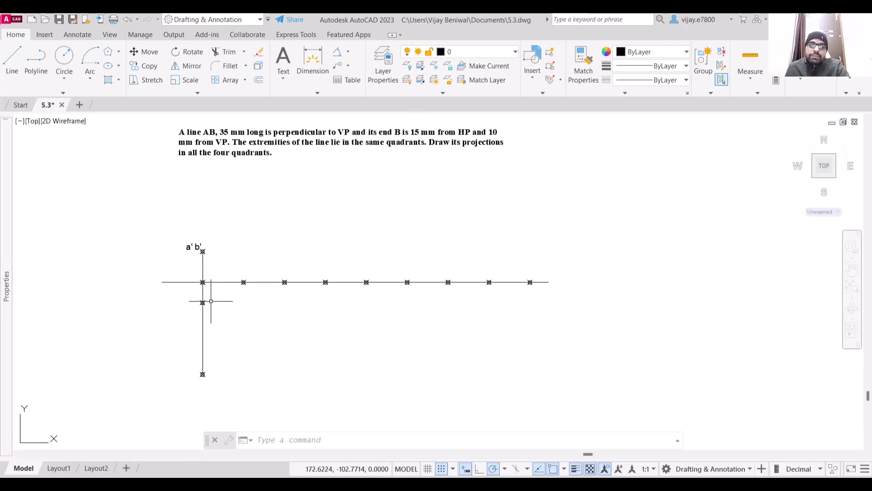
{"action": "left_click", "coordinate": [188, 241]}
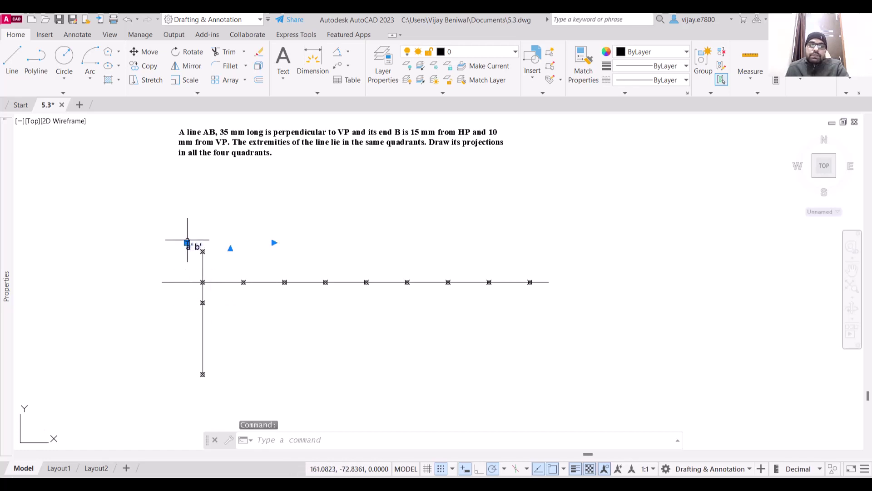
{"action": "key", "text": "ctrl+c"}
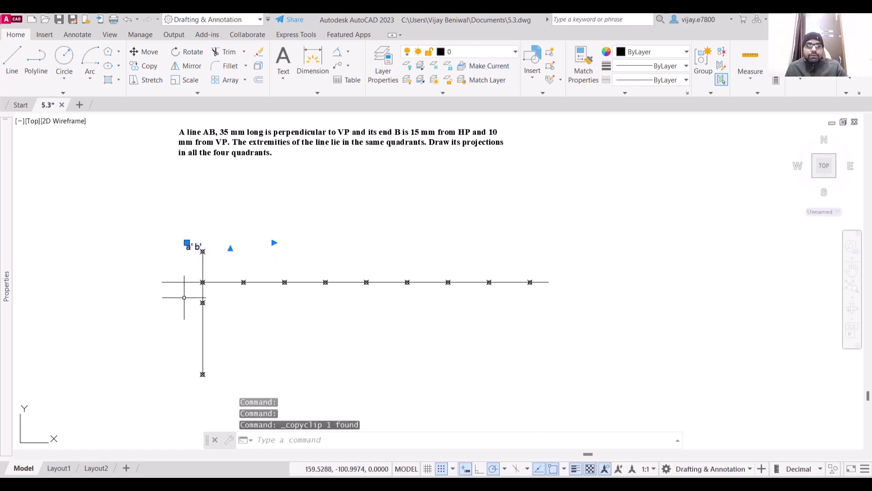
{"action": "left_click", "coordinate": [183, 304]}
{"action": "key", "text": "Escape"}
{"action": "key", "text": "ctrl+v"}
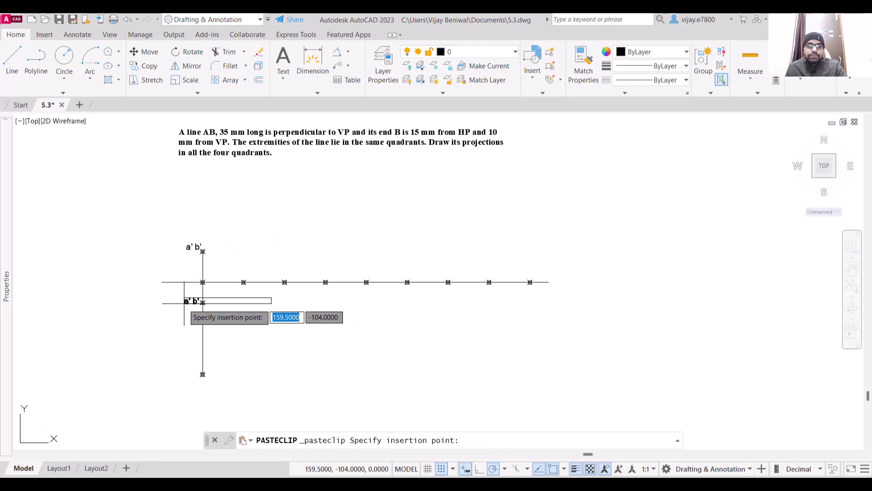
{"action": "left_click", "coordinate": [185, 301]}
{"action": "double_click", "coordinate": [190, 301]}
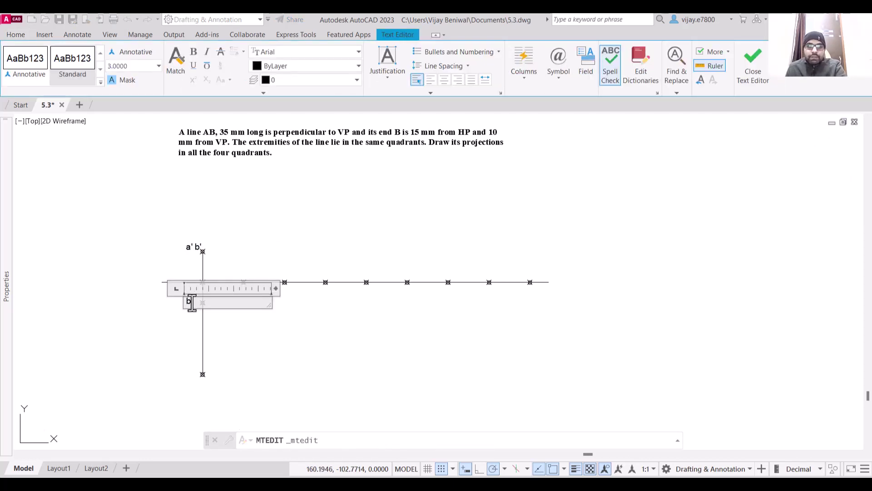
{"action": "left_click", "coordinate": [180, 326]}
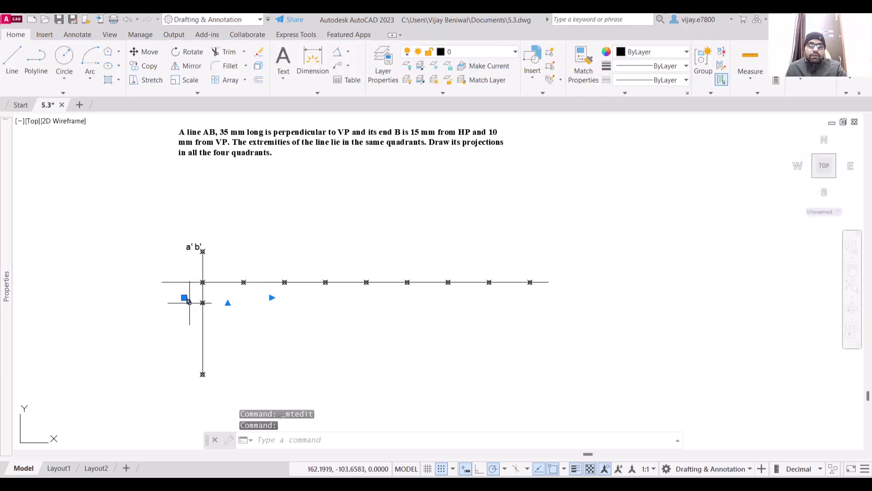
Copy the b label beside the lower end of the 35 mm segment and change its text to a
{"action": "key", "text": "ctrl+c"}
{"action": "key", "text": "ctrl+v"}
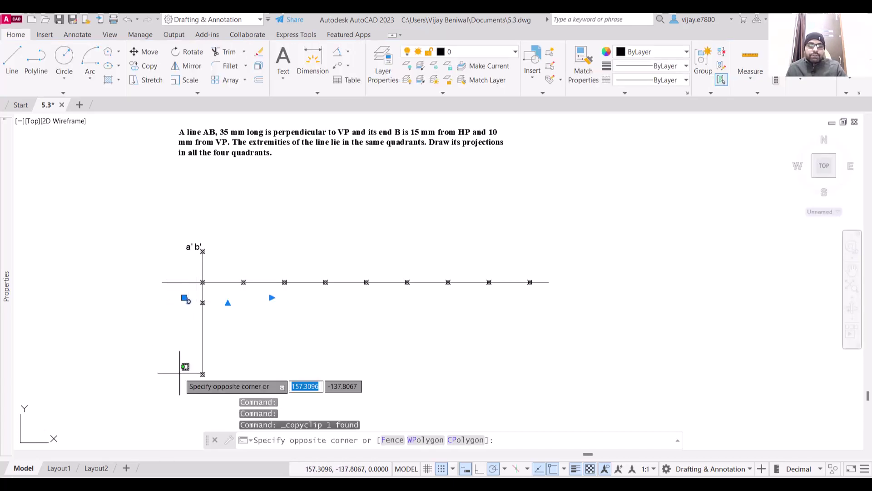
{"action": "left_click", "coordinate": [183, 373]}
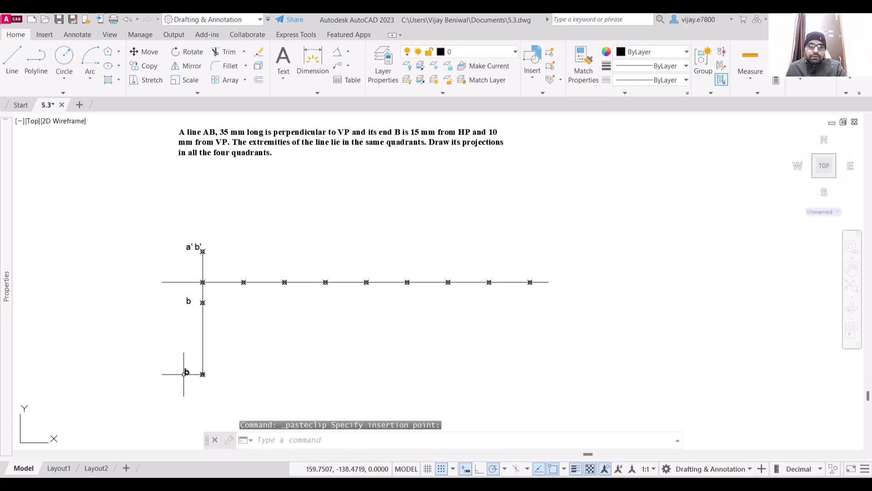
{"action": "double_click", "coordinate": [187, 372]}
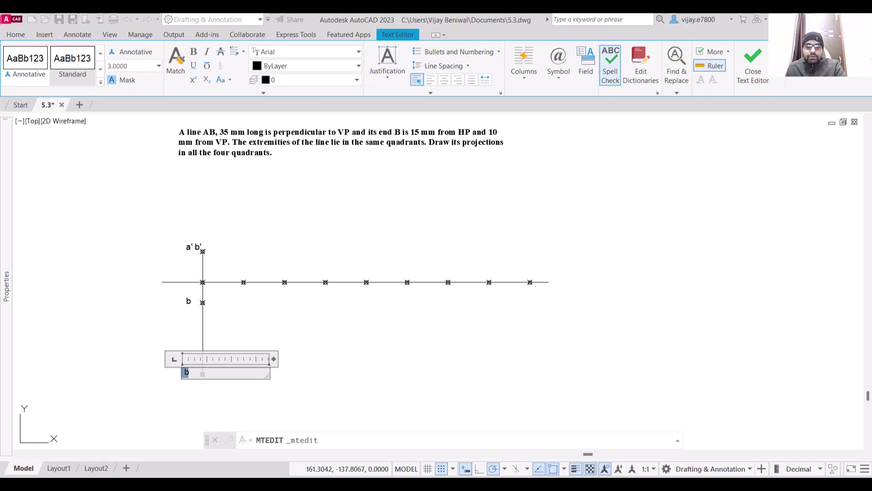
{"action": "type", "text": "a"}
{"action": "left_click", "coordinate": [164, 392]}
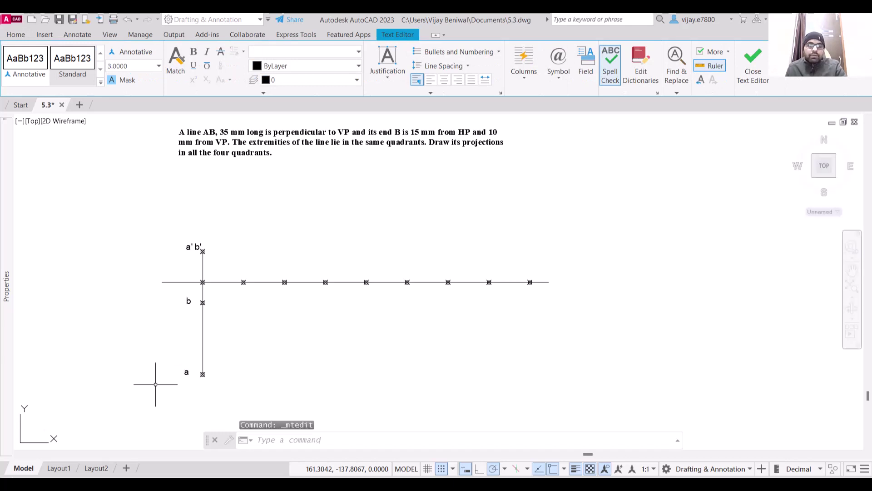
Move the a and b labels horizontally closer to the ends of the 35 mm segment
{"action": "left_click", "coordinate": [188, 300]}
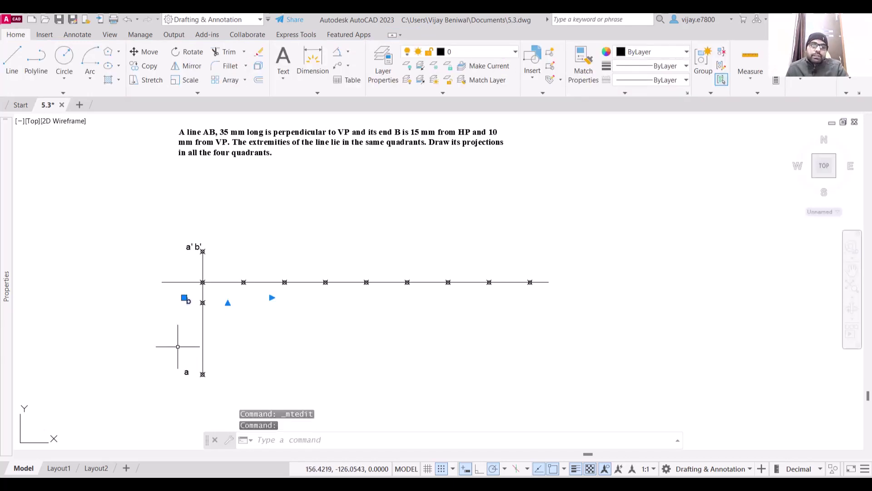
{"action": "left_click", "coordinate": [184, 371]}
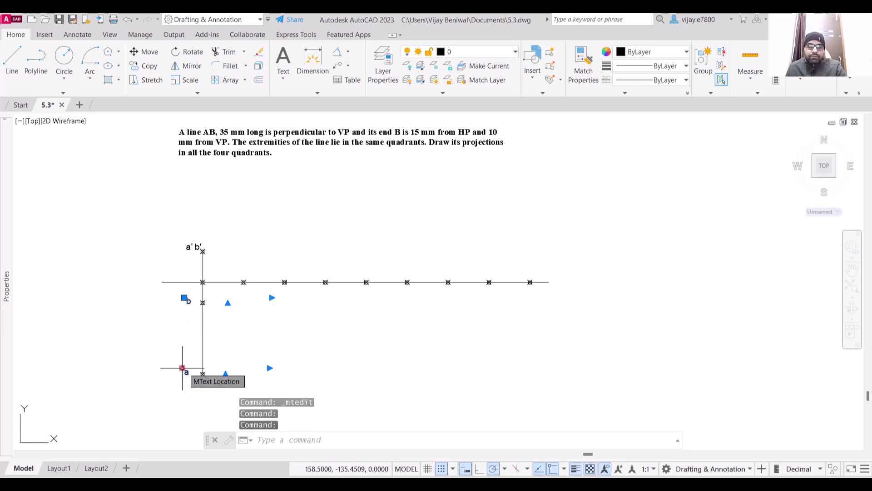
{"action": "left_click", "coordinate": [182, 368]}
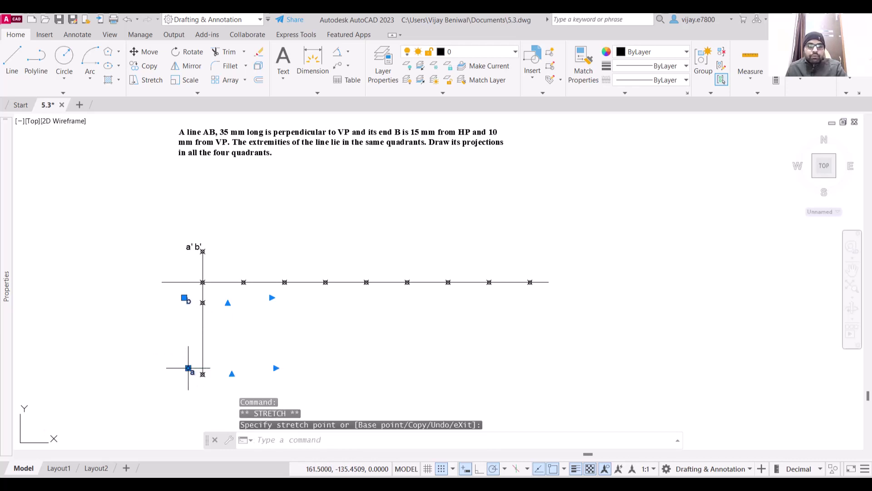
{"action": "left_click", "coordinate": [184, 297]}
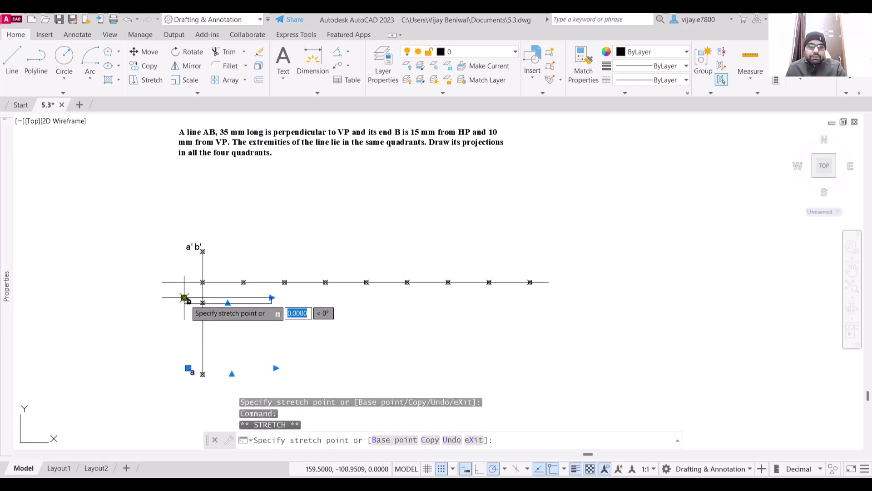
{"action": "key", "text": "Escape"}
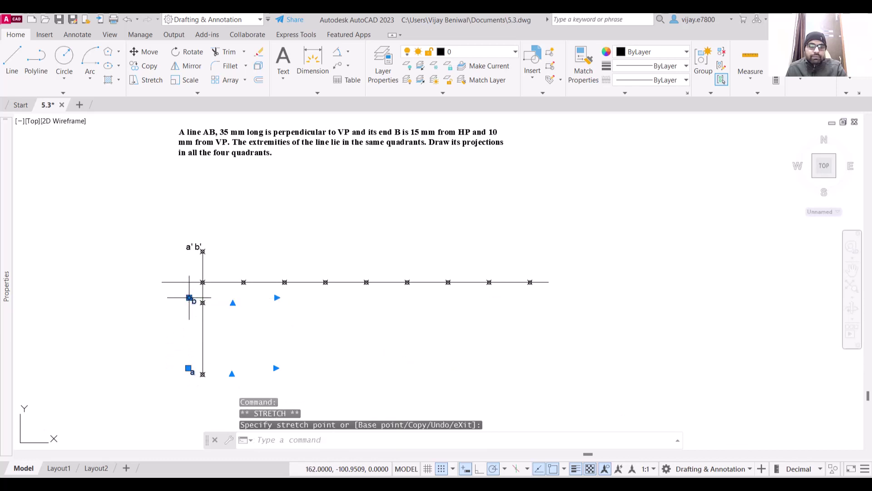
{"action": "key", "text": "Escape"}
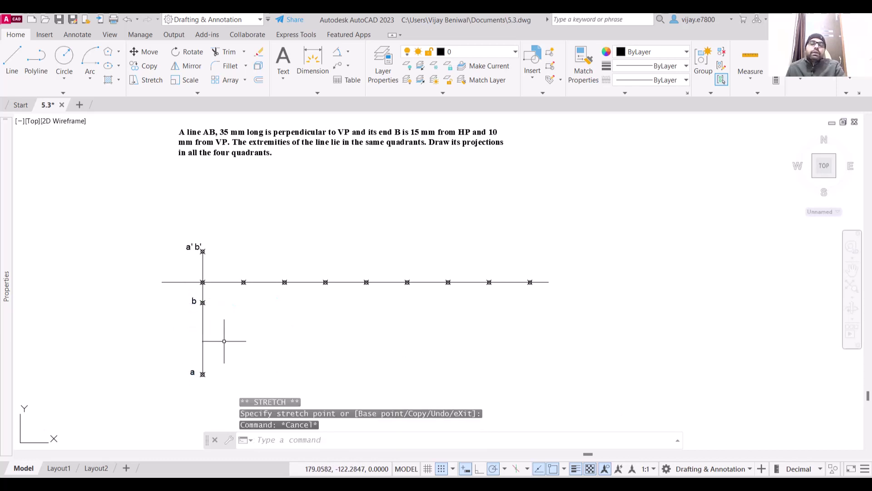
Set the lineweight of the 35 mm segment between b and a to 0.40 mm
{"action": "left_click", "coordinate": [224, 318]}
{"action": "left_click", "coordinate": [194, 335]}
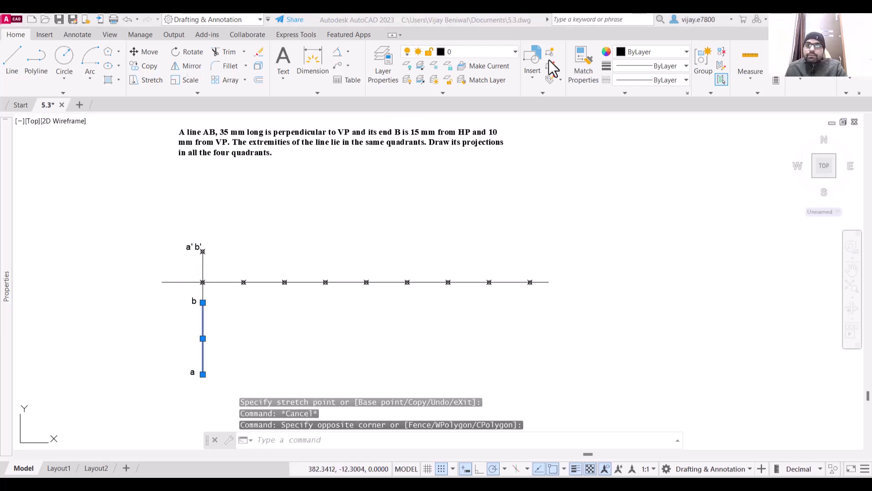
{"action": "left_click", "coordinate": [652, 66]}
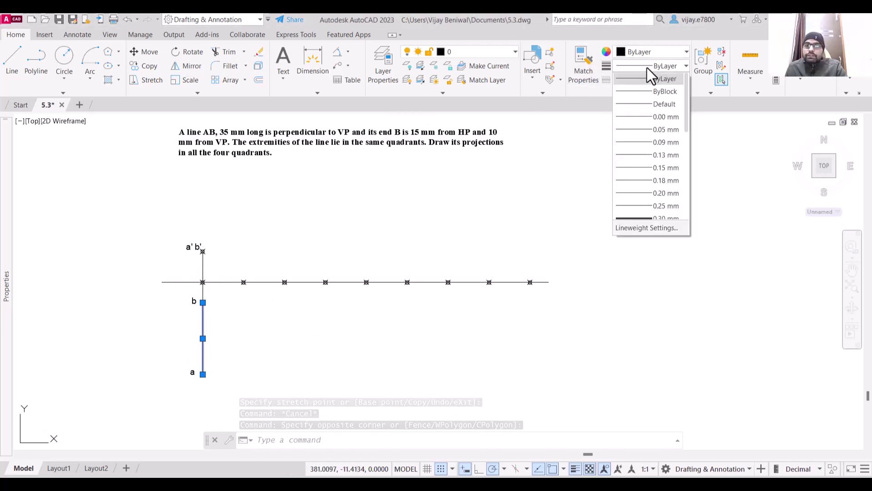
{"action": "scroll", "coordinate": [630, 213], "scroll_direction": "down", "scroll_amount": 1}
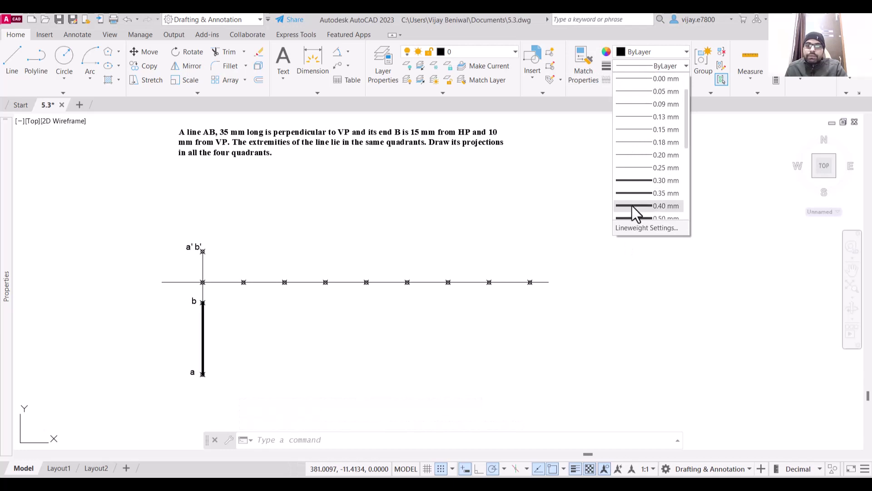
{"action": "left_click", "coordinate": [632, 206]}
{"action": "key", "text": "Escape"}
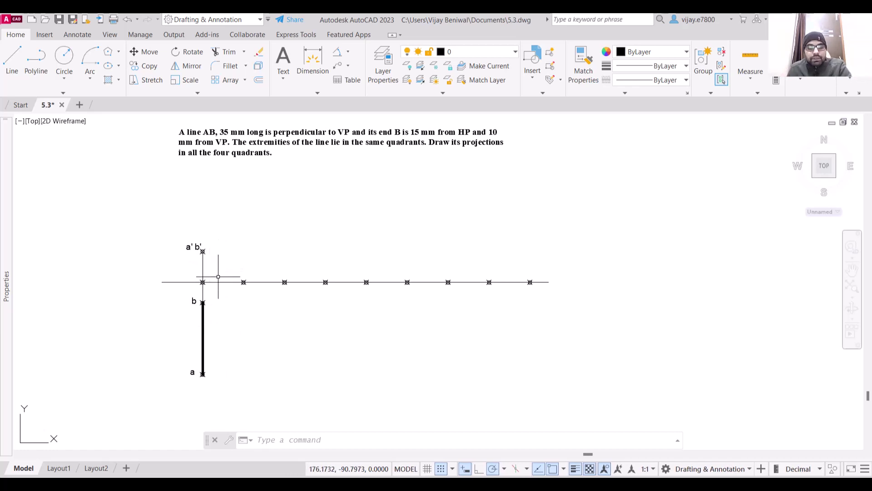
Copy the a' b' label with its point and vertical projector to the second marked point on the reference line
{"action": "left_click", "coordinate": [208, 254]}
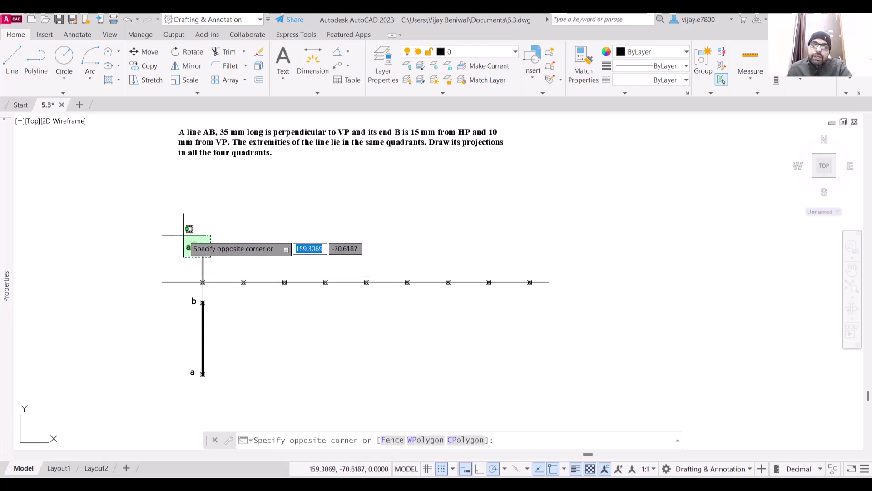
{"action": "left_click", "coordinate": [184, 235]}
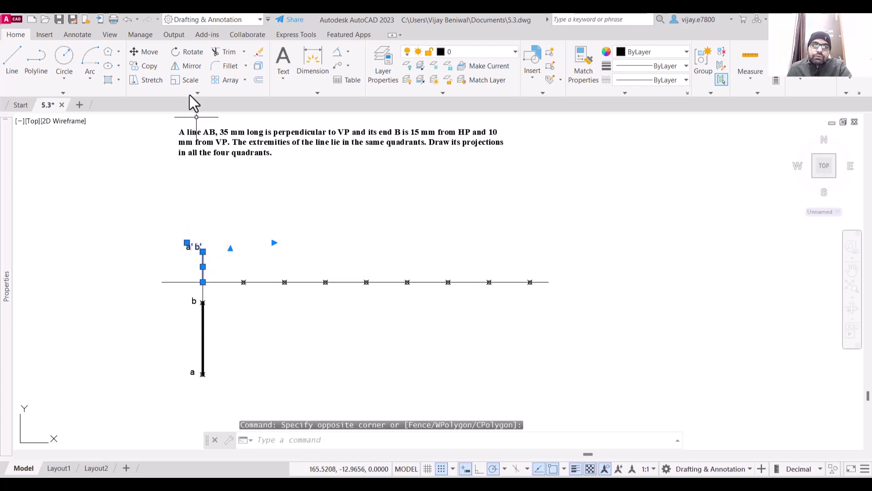
{"action": "left_click", "coordinate": [144, 66]}
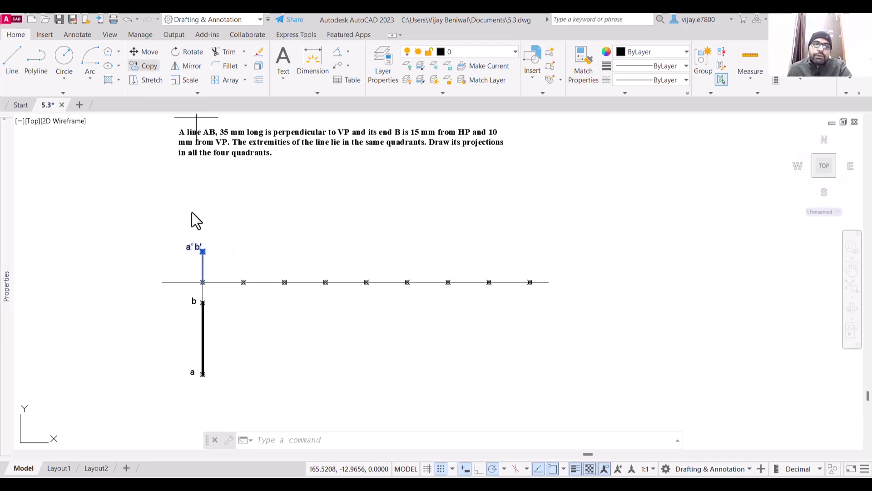
{"action": "left_click", "coordinate": [202, 281]}
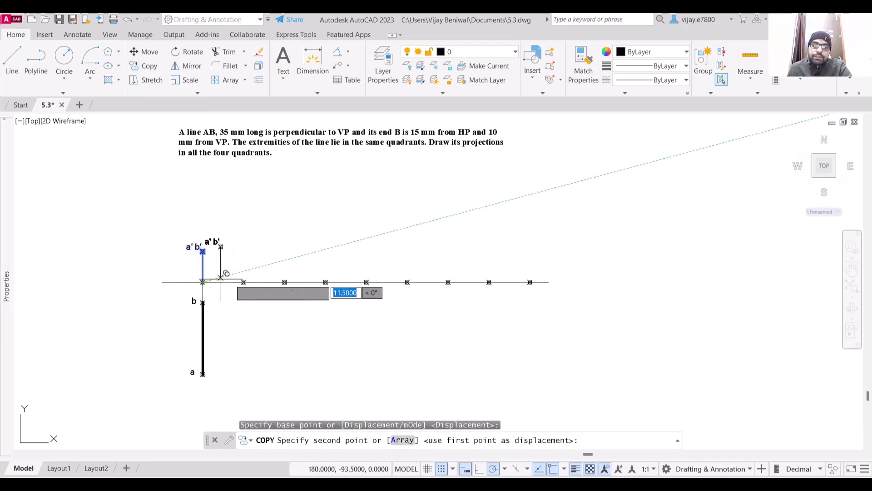
{"action": "left_click", "coordinate": [244, 281]}
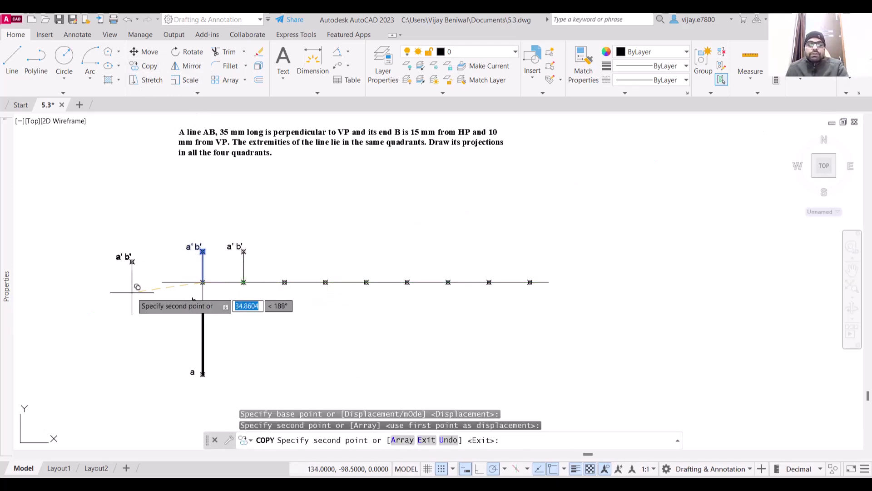
{"action": "key", "text": "Escape"}
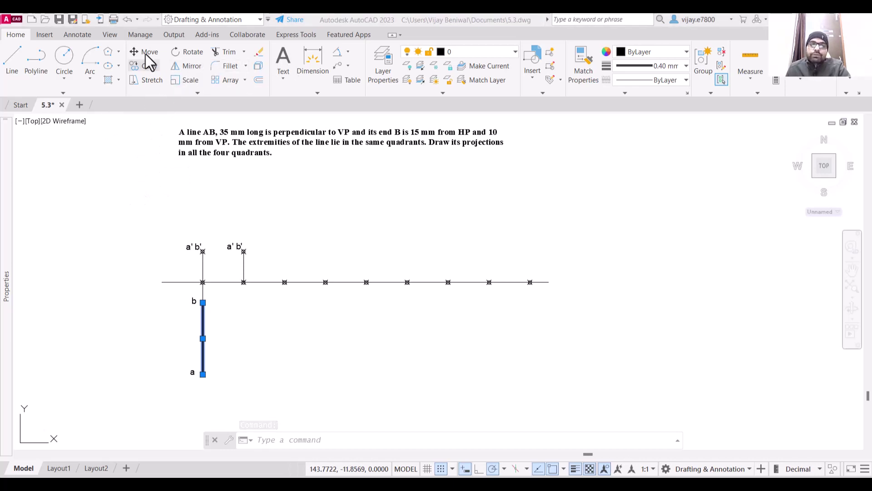
{"action": "left_click", "coordinate": [203, 373]}
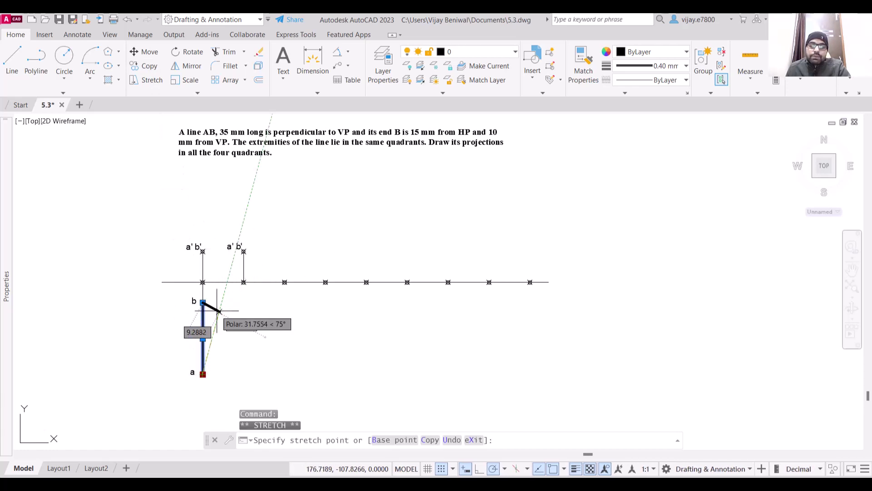
{"action": "key", "text": "Escape"}
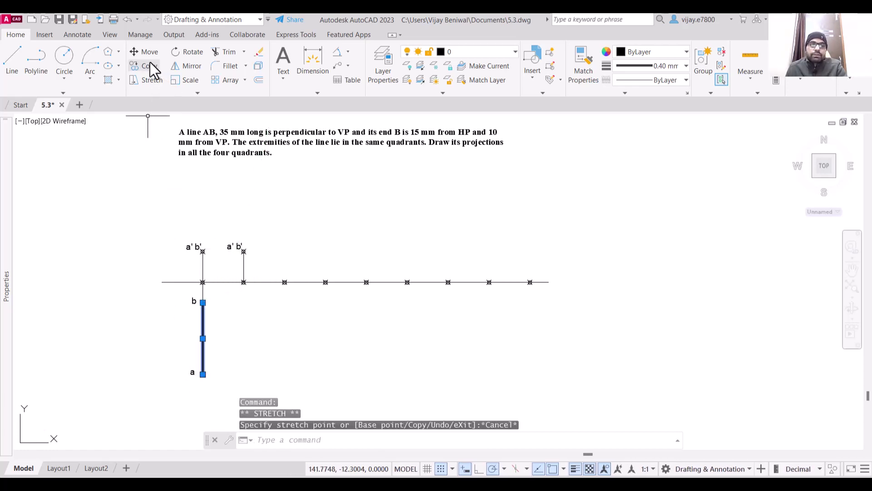
{"action": "left_click", "coordinate": [146, 66]}
{"action": "left_click", "coordinate": [203, 374]}
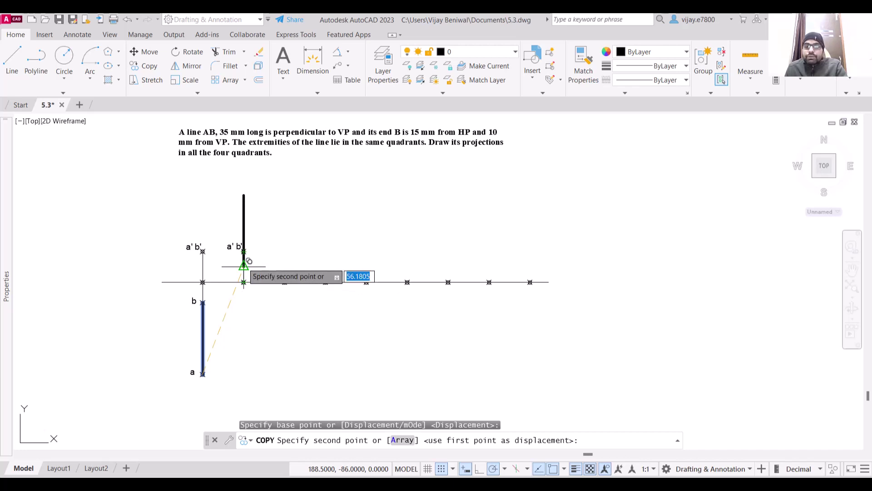
{"action": "key", "text": "Escape"}
Draw a 10 mm vertical line upward from the second marked point on the reference line
{"action": "scroll", "coordinate": [233, 283], "scroll_direction": "up", "scroll_amount": 2}
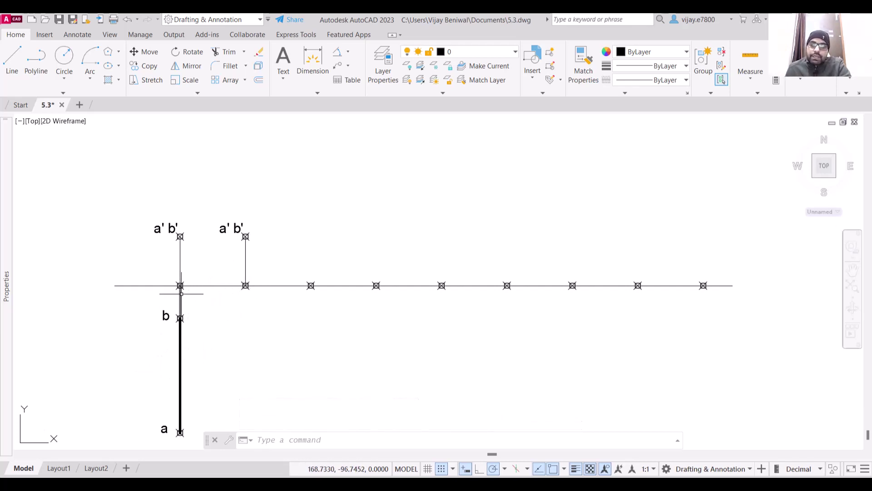
{"action": "type", "text": "l"}
{"action": "key", "text": "Return"}
{"action": "left_click", "coordinate": [246, 285]}
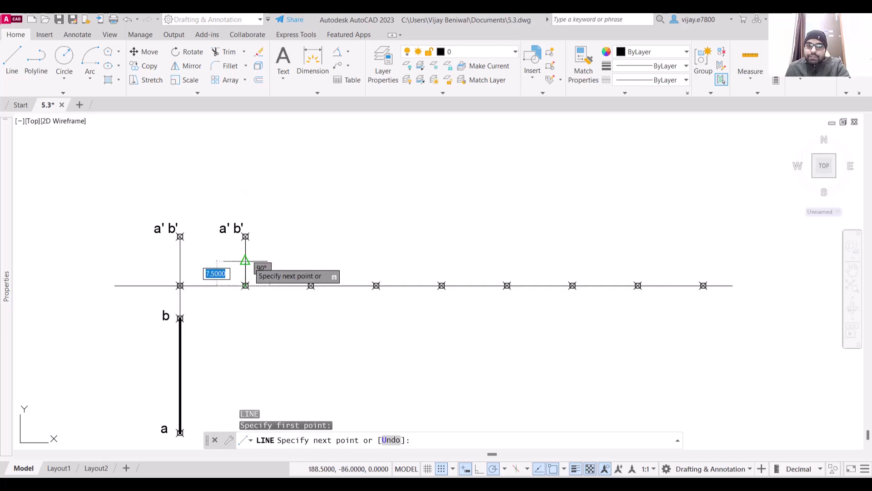
{"action": "type", "text": "10"}
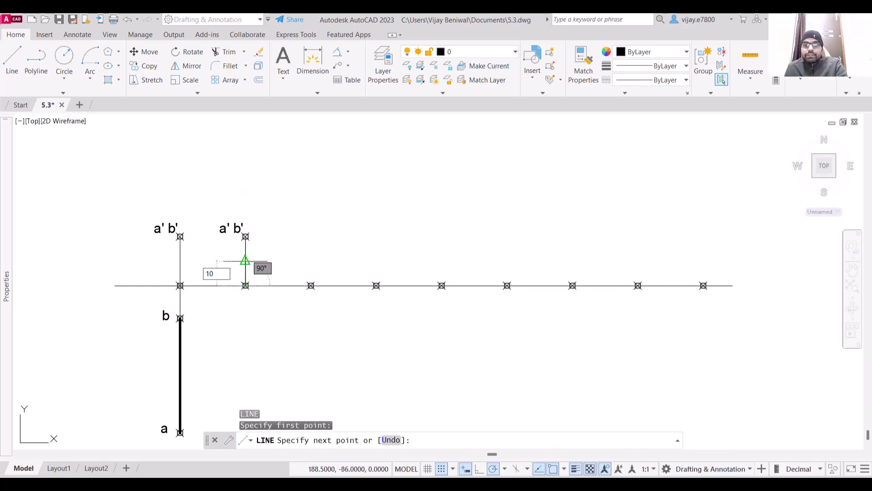
{"action": "key", "text": "Return"}
{"action": "key", "text": "Escape"}
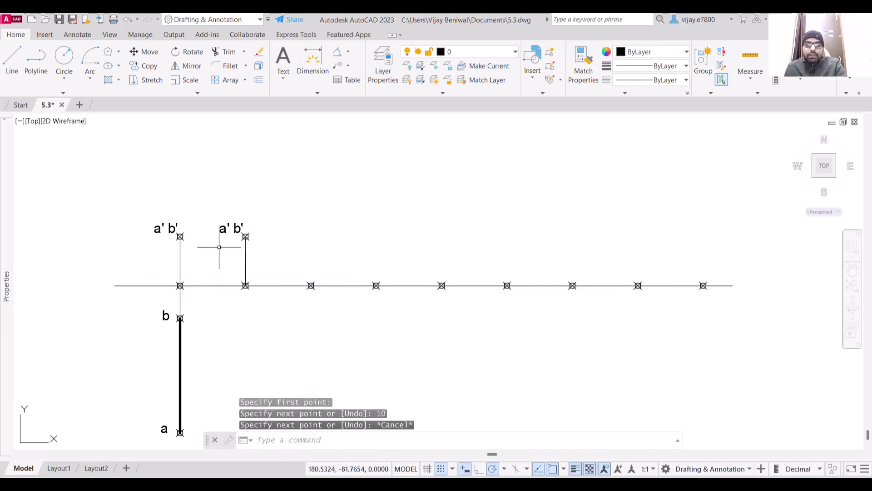
Place a point at the upper end of the 10 mm line on the second projector
{"action": "type", "text": "po"}
{"action": "key", "text": "Return"}
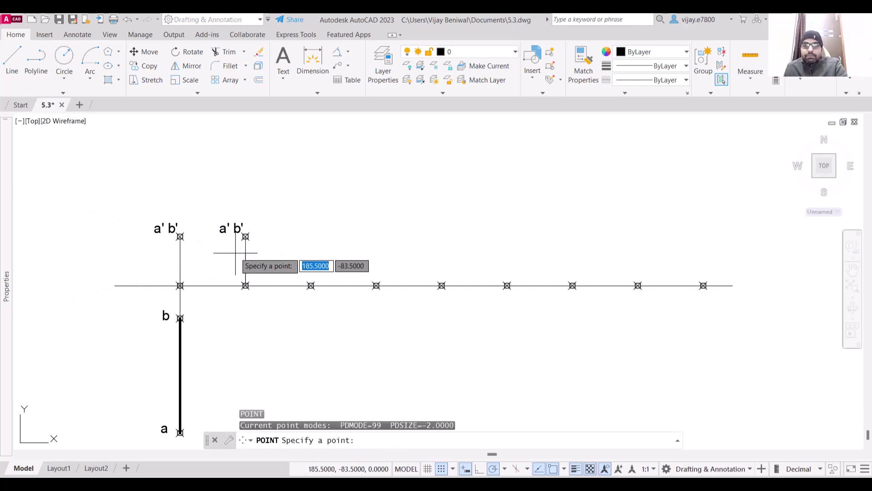
{"action": "scroll", "coordinate": [238, 253], "scroll_direction": "up", "scroll_amount": 4}
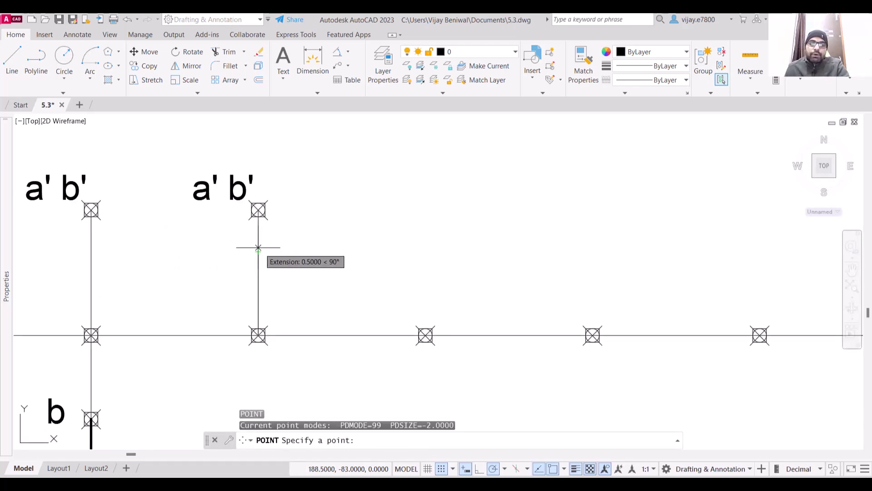
{"action": "left_click", "coordinate": [257, 253]}
Copy the thick 35 mm segment from its end a to the point 10 mm above the reference line on the second projector
{"action": "scroll", "coordinate": [341, 263], "scroll_direction": "down", "scroll_amount": 2}
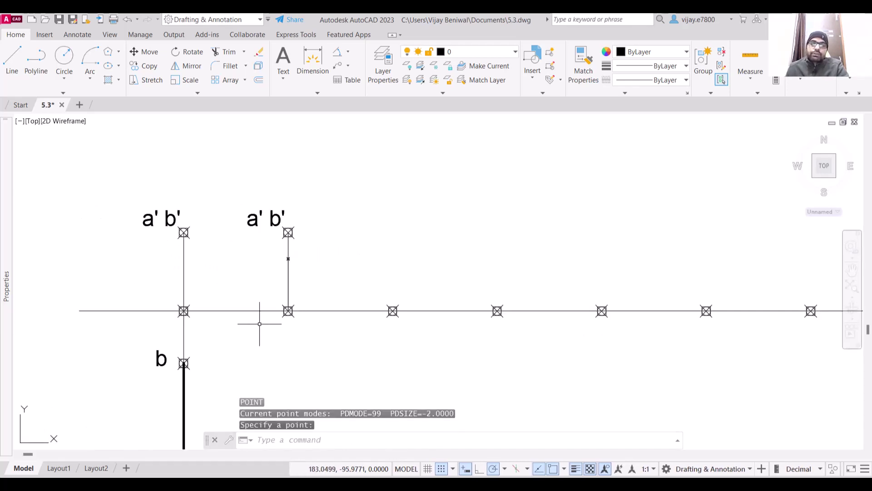
{"action": "scroll", "coordinate": [256, 332], "scroll_direction": "down", "scroll_amount": 2}
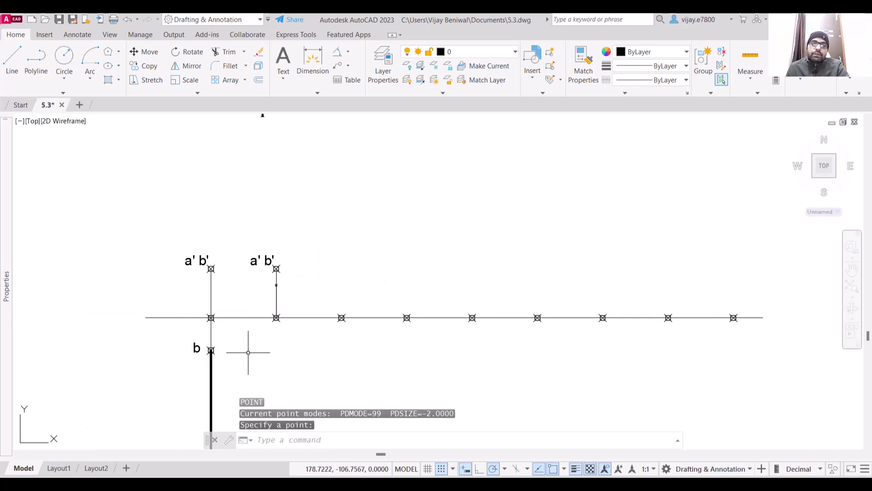
{"action": "left_click", "coordinate": [210, 387]}
{"action": "left_click", "coordinate": [210, 386]}
{"action": "type", "text": "cop"}
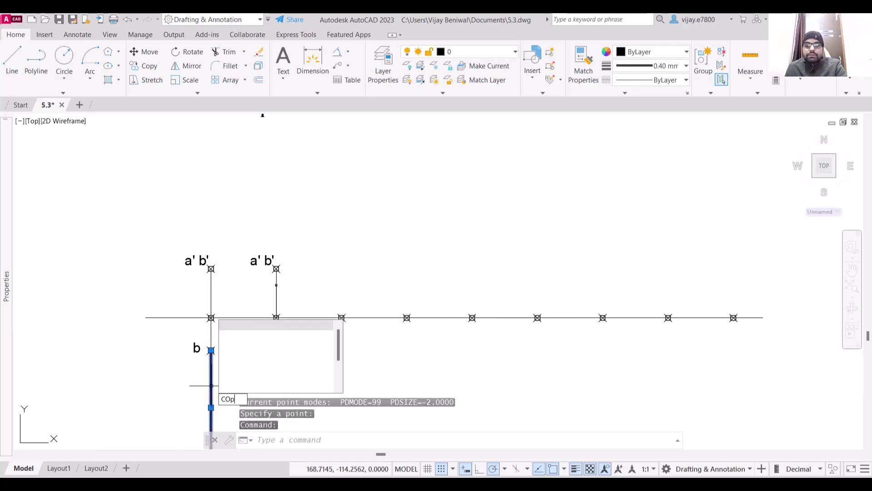
{"action": "key", "text": "Return"}
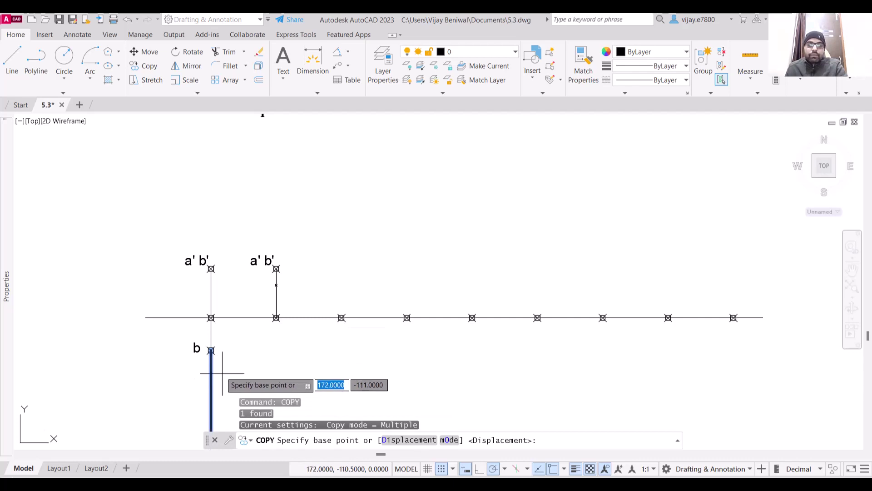
{"action": "scroll", "coordinate": [211, 351], "scroll_direction": "down", "scroll_amount": 1}
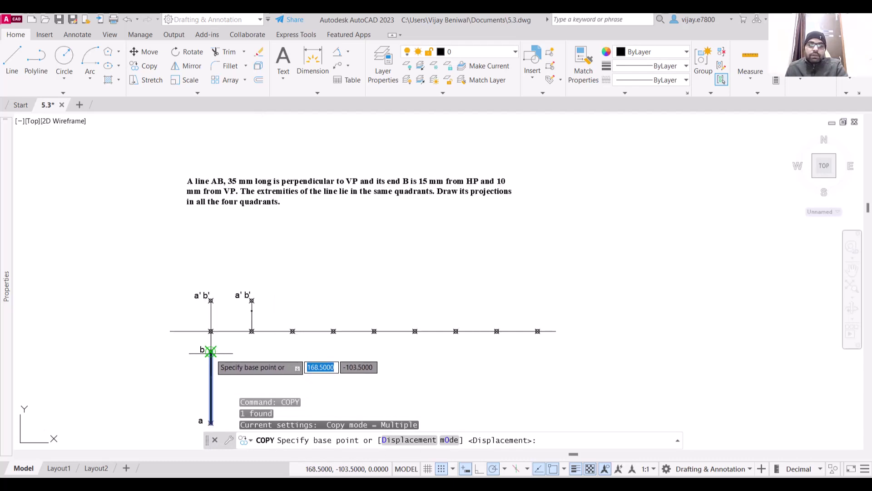
{"action": "left_click", "coordinate": [211, 423]}
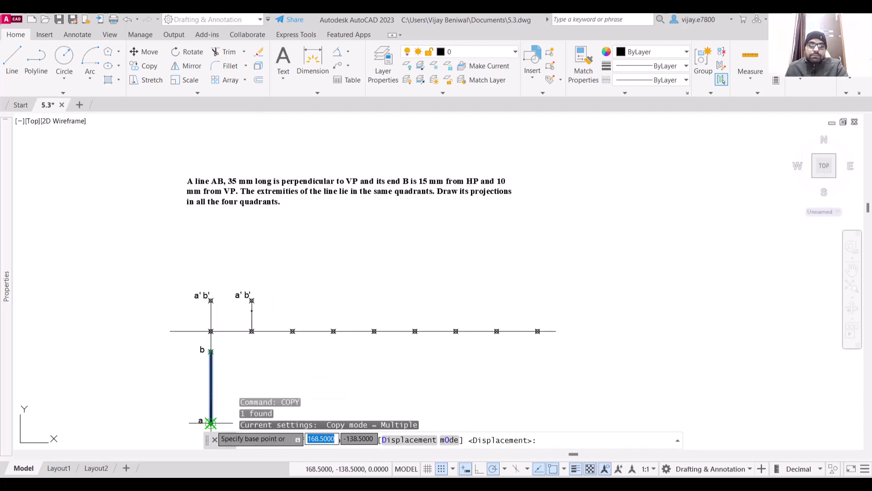
{"action": "scroll", "coordinate": [251, 310], "scroll_direction": "up", "scroll_amount": 6}
{"action": "left_click", "coordinate": [245, 304]}
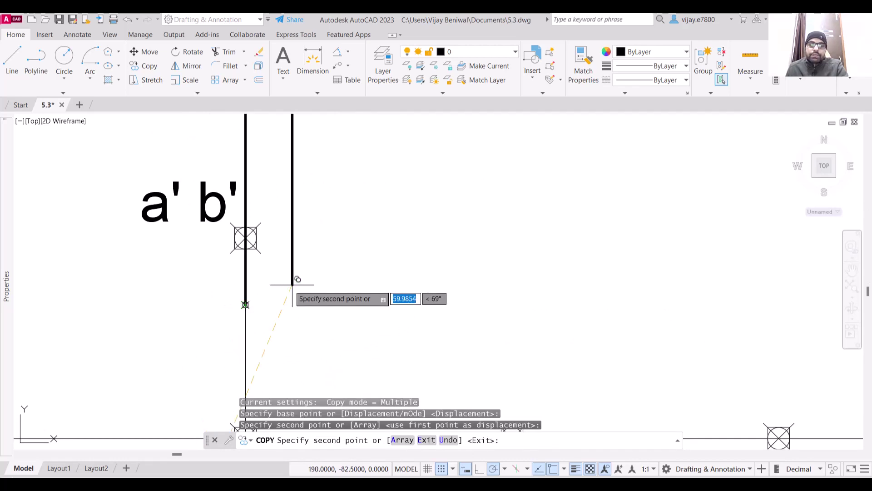
{"action": "key", "text": "Escape"}
Copy the b label from the first projection beside the lower end of the copied 35 mm segment
{"action": "scroll", "coordinate": [305, 287], "scroll_direction": "down", "scroll_amount": 6}
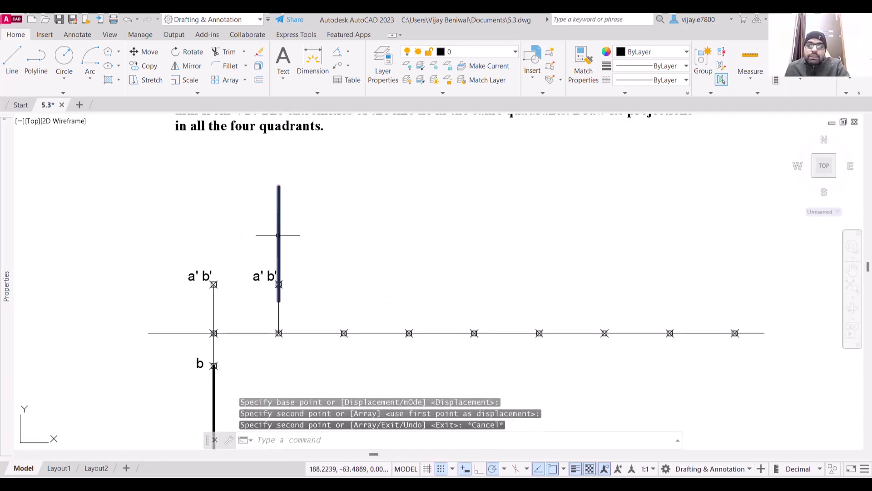
{"action": "scroll", "coordinate": [289, 252], "scroll_direction": "down", "scroll_amount": 2}
{"action": "mouse_move", "coordinate": [288, 252]}
{"action": "middle_mouse_down"}
{"action": "mouse_move", "coordinate": [308, 263]}
{"action": "mouse_move", "coordinate": [331, 224]}
{"action": "middle_mouse_up"}
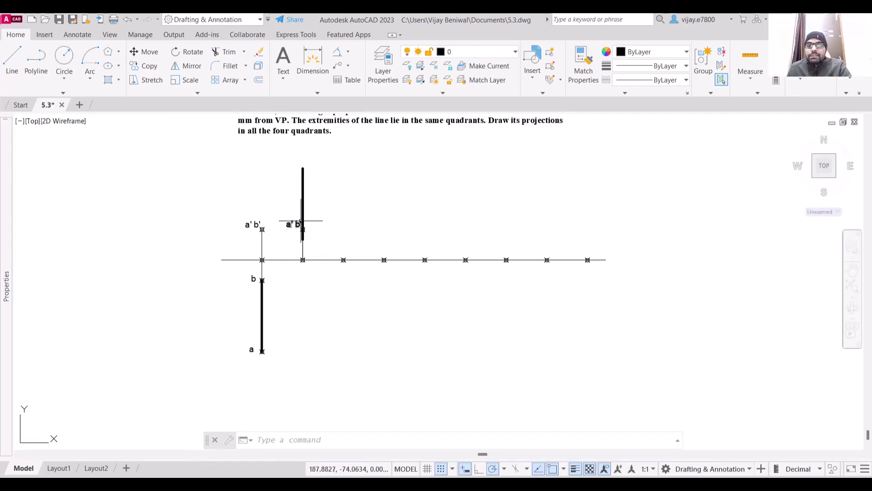
{"action": "scroll", "coordinate": [293, 229], "scroll_direction": "up", "scroll_amount": 2}
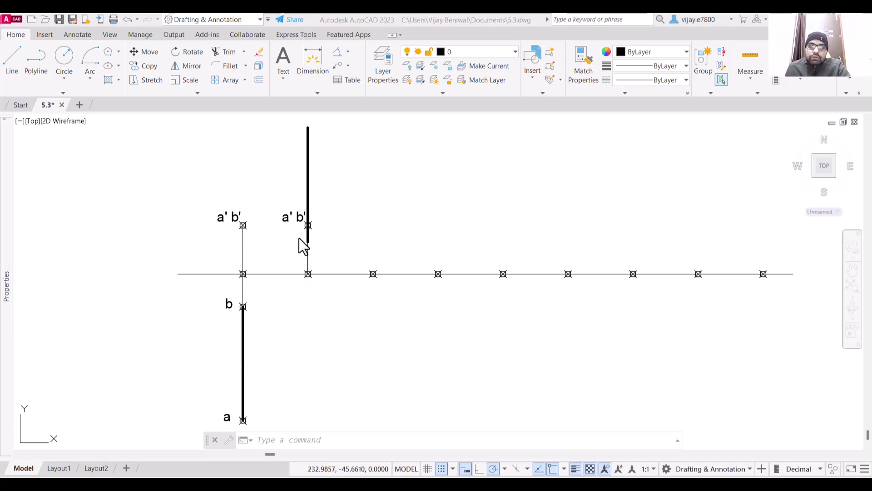
{"action": "left_click", "coordinate": [229, 304]}
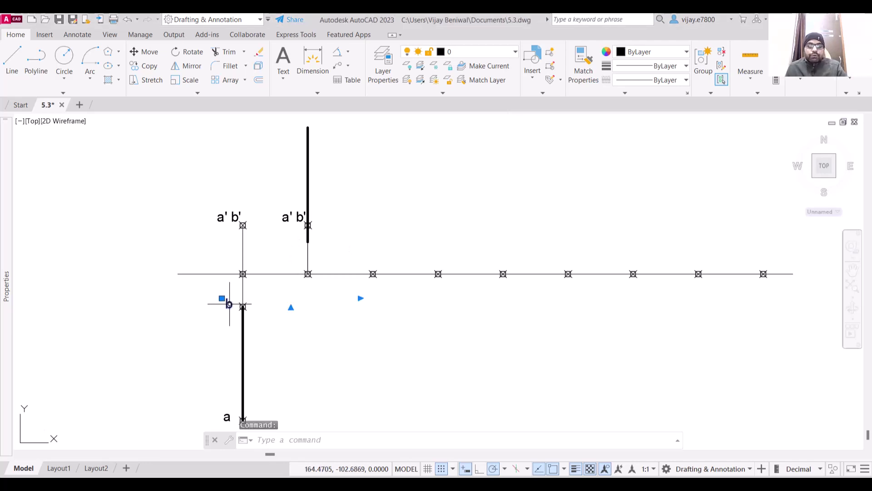
{"action": "key", "text": "ctrl+c"}
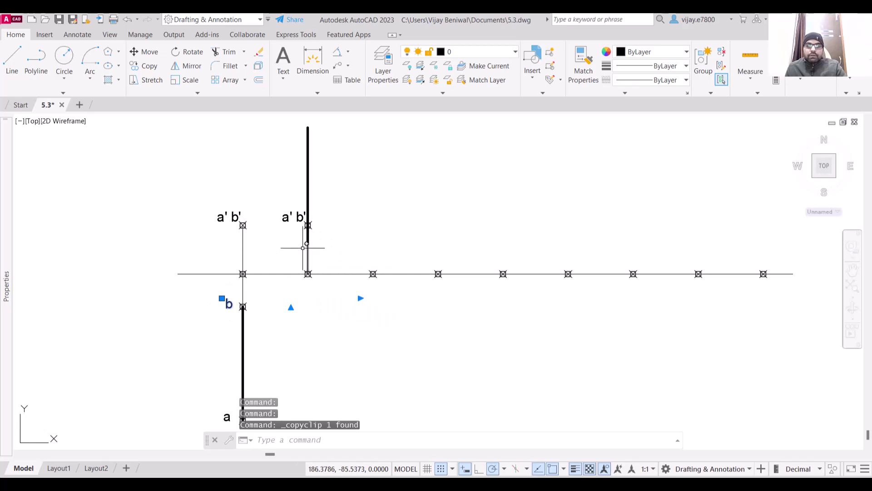
{"action": "left_click", "coordinate": [287, 245]}
{"action": "key", "text": "ctrl+v"}
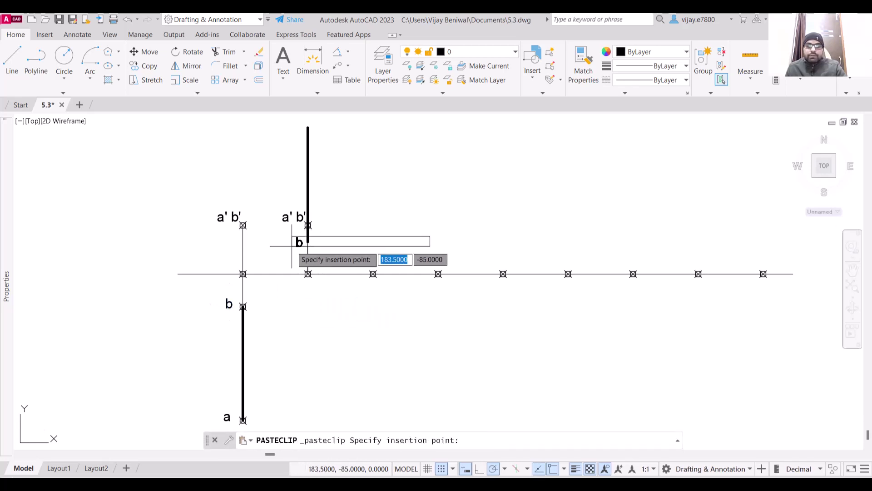
{"action": "left_click", "coordinate": [288, 244]}
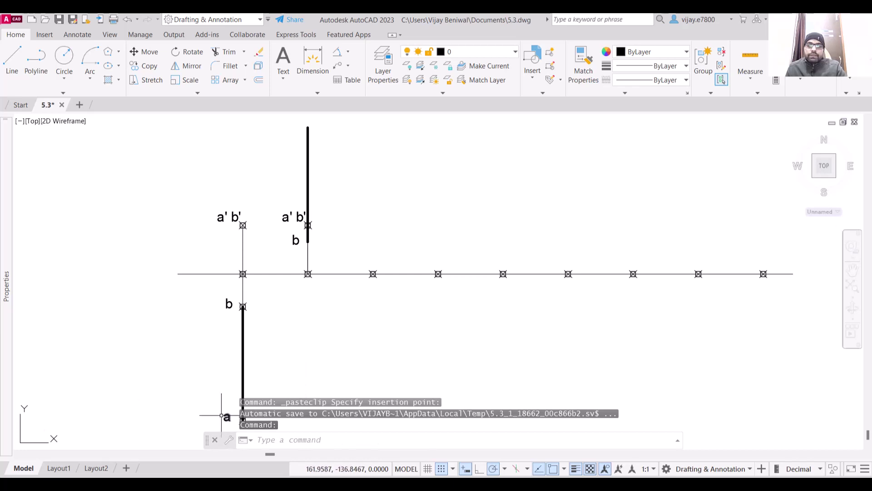
Copy the a label from the first projection beside the upper end of the copied 35 mm segment
{"action": "left_click", "coordinate": [221, 415]}
{"action": "key", "text": "ctrl+c"}
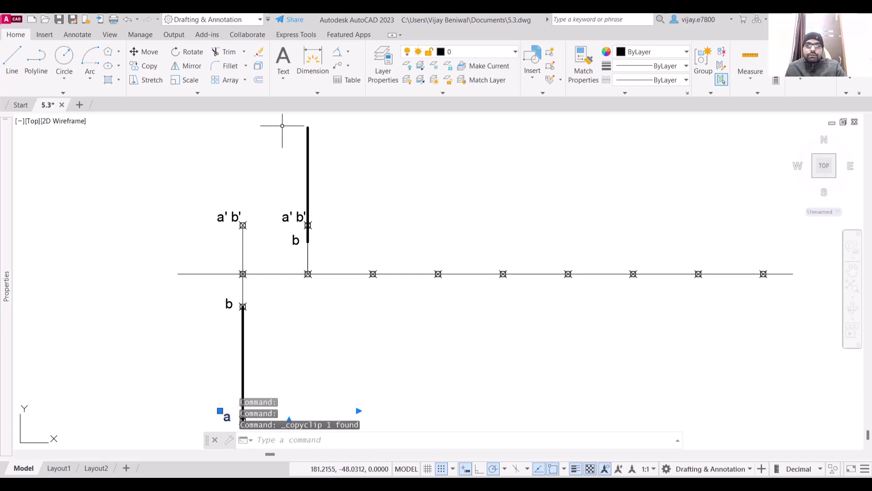
{"action": "left_click", "coordinate": [285, 125]}
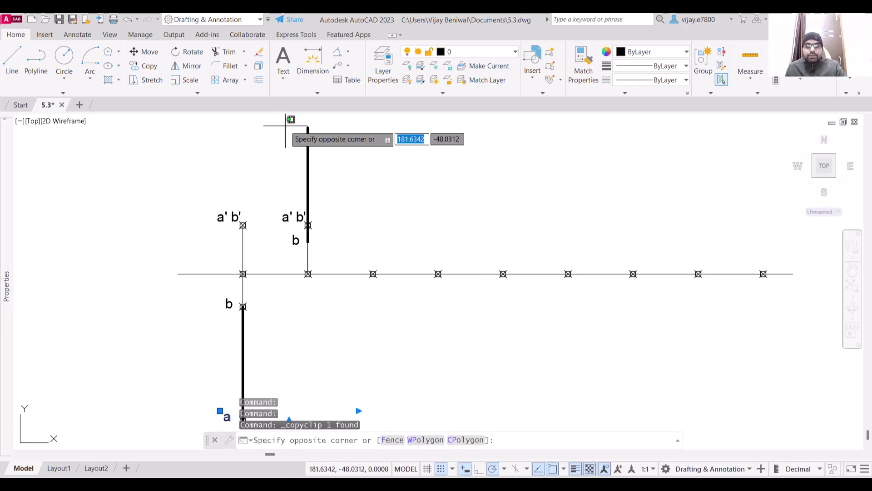
{"action": "key", "text": "ctrl+v"}
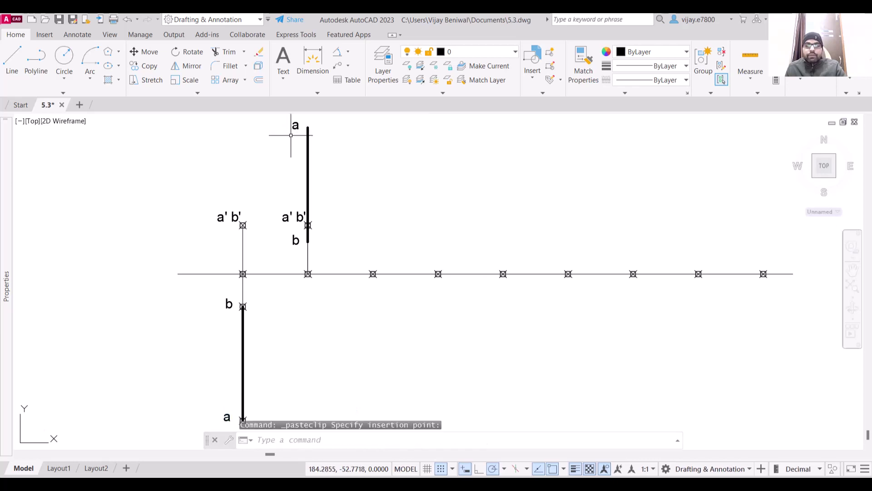
{"action": "key", "text": "Escape"}
Place a point at the upper end a of the copied 35 mm segment
{"action": "type", "text": "po"}
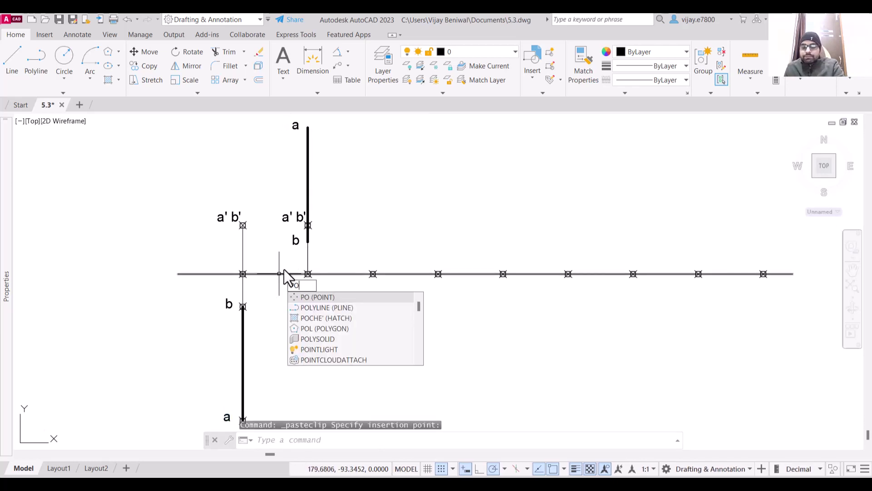
{"action": "key", "text": "Return"}
{"action": "left_click", "coordinate": [307, 127]}
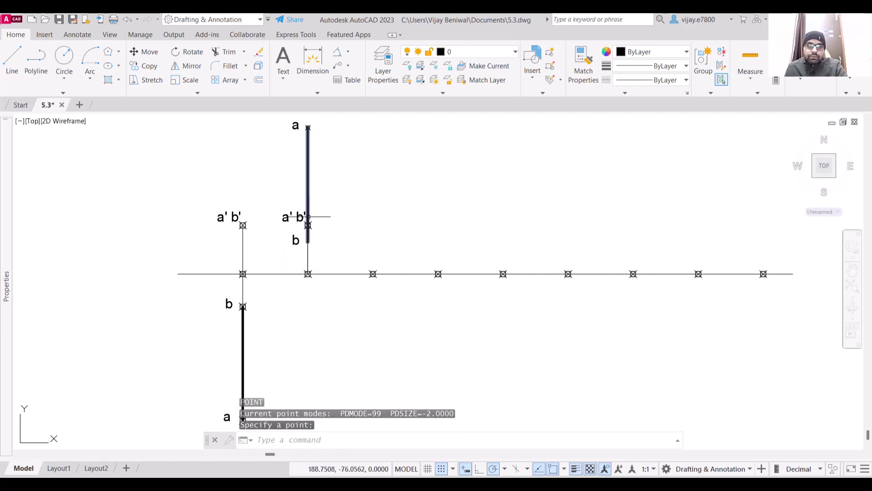
{"action": "scroll", "coordinate": [331, 236], "scroll_direction": "up", "scroll_amount": 5}
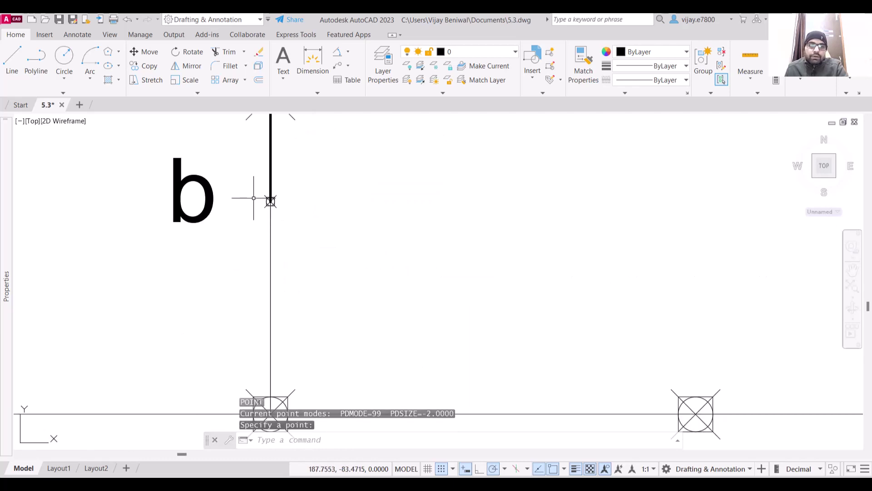
{"action": "scroll", "coordinate": [243, 195], "scroll_direction": "down", "scroll_amount": 3}
{"action": "scroll", "coordinate": [273, 199], "scroll_direction": "down", "scroll_amount": 2}
{"action": "mouse_move", "coordinate": [286, 185]}
{"action": "middle_mouse_down"}
{"action": "mouse_move", "coordinate": [300, 187]}
{"action": "mouse_move", "coordinate": [303, 228]}
{"action": "middle_mouse_up"}
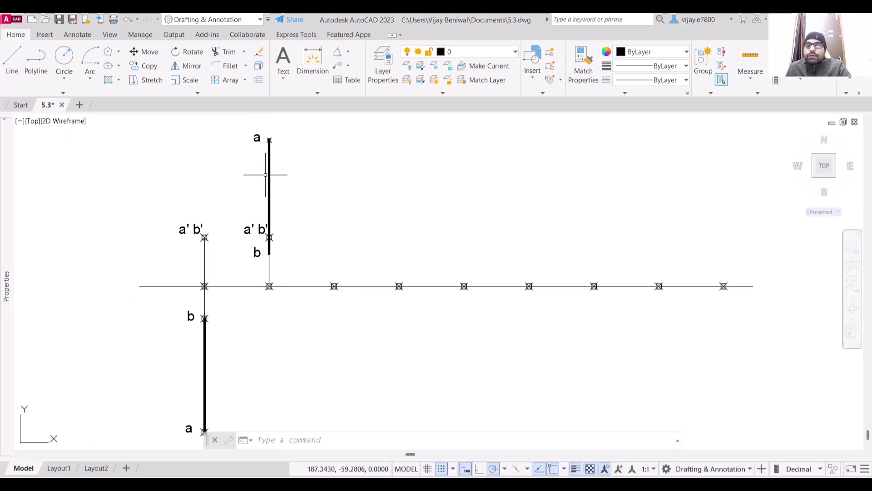
{"action": "scroll", "coordinate": [266, 175], "scroll_direction": "down", "scroll_amount": 2}
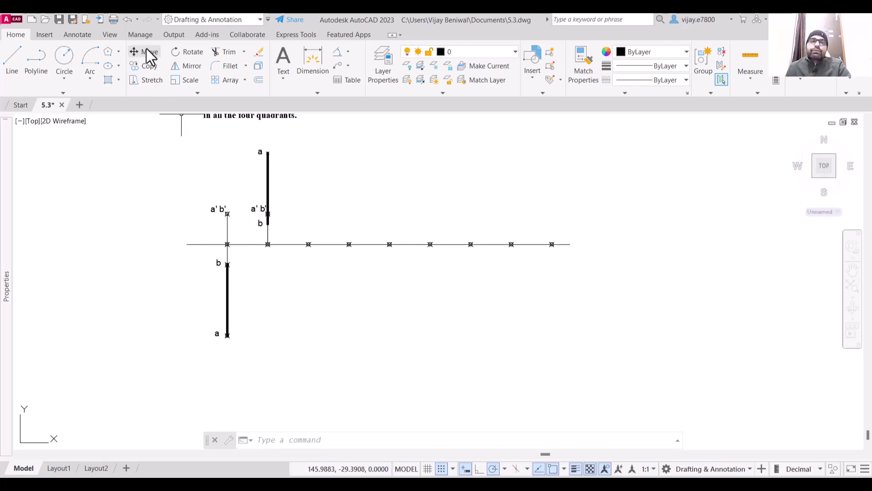
{"action": "left_click", "coordinate": [274, 334]}
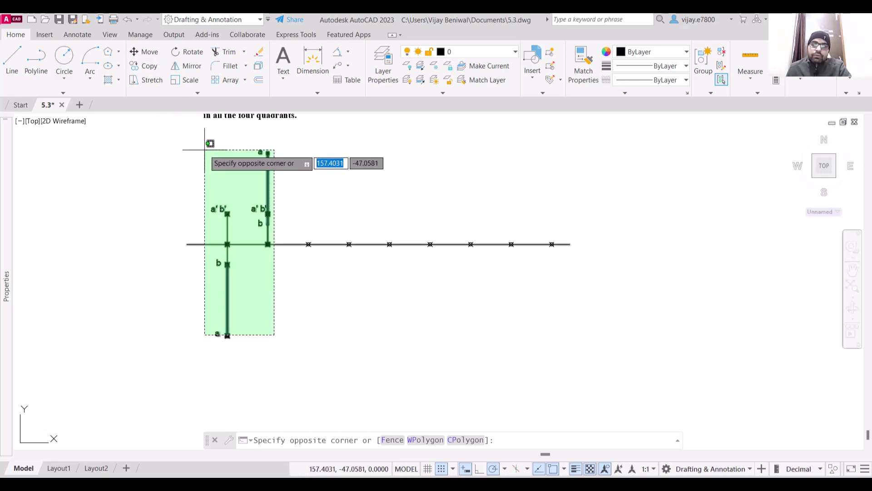
{"action": "left_click", "coordinate": [288, 341]}
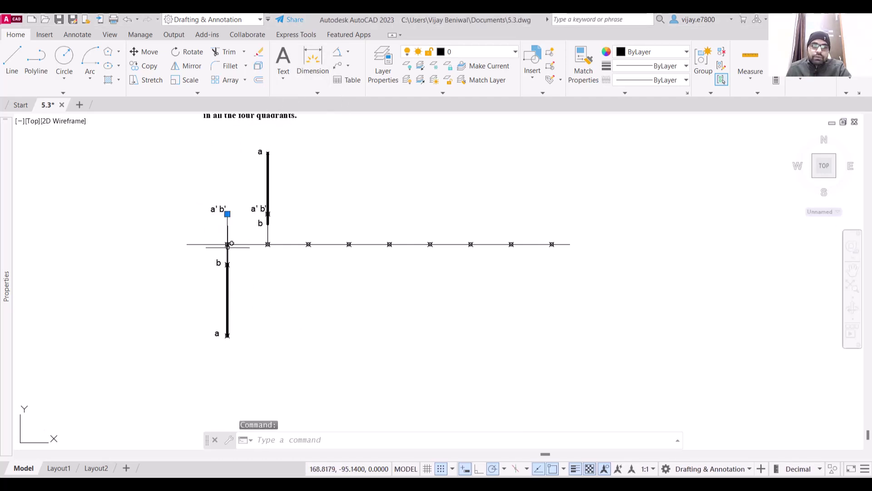
Dimension the vertical distance from point a' b' to the reference line on the first projector, placing it to the projector's left
{"action": "left_click", "coordinate": [314, 68]}
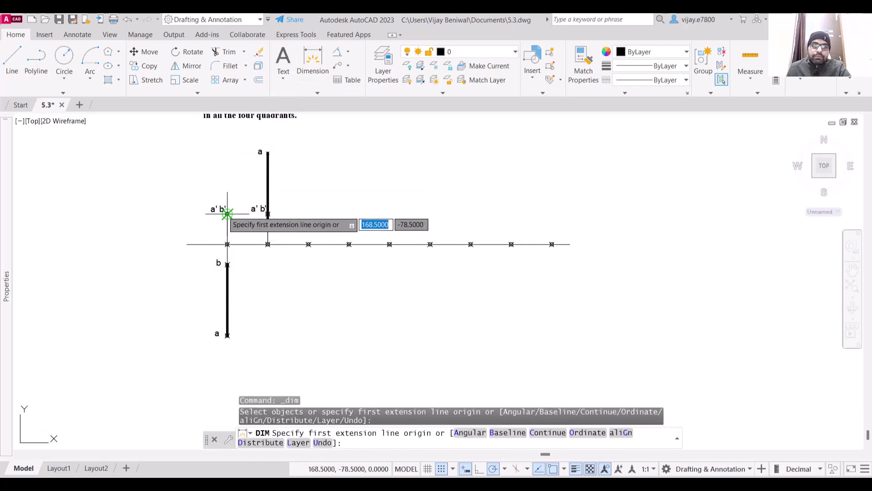
{"action": "scroll", "coordinate": [227, 213], "scroll_direction": "up", "scroll_amount": 5}
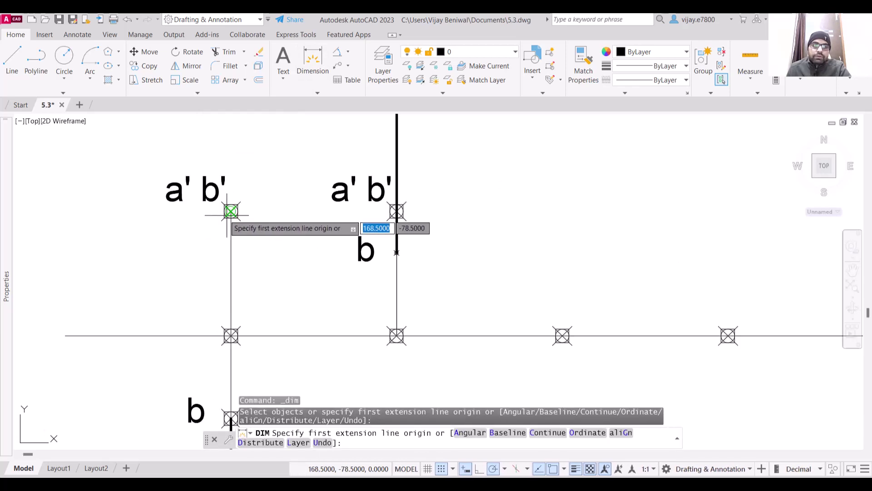
{"action": "left_click", "coordinate": [230, 211]}
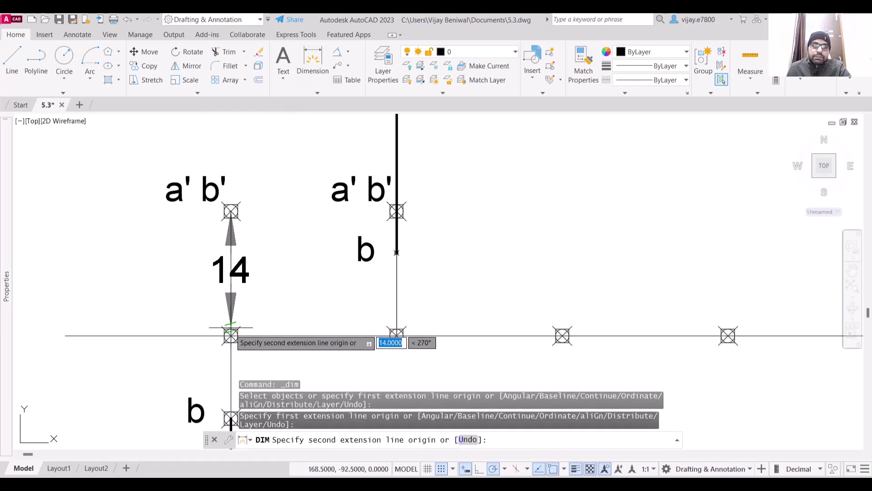
{"action": "left_click", "coordinate": [231, 336]}
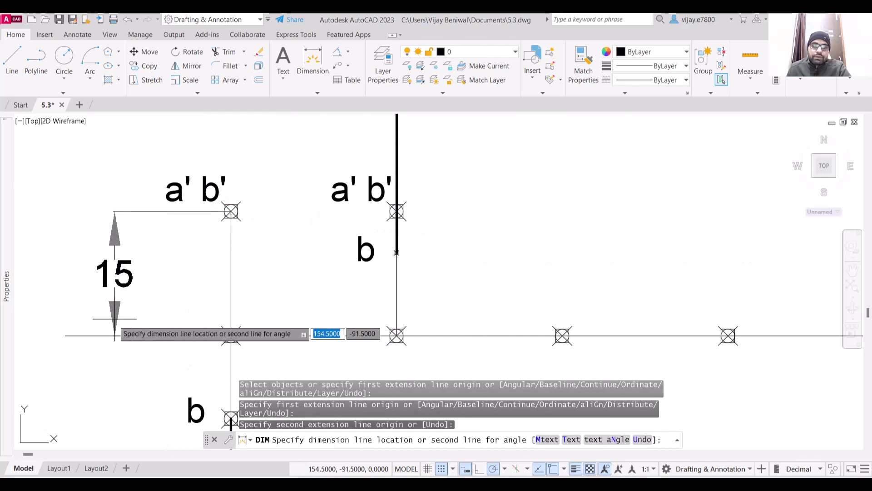
{"action": "left_click", "coordinate": [89, 336]}
Dimension the distance from the reference line to point b on the first projector, aligned below the previous dimension
{"action": "middle_click_drag", "start_coordinate": [99, 357], "coordinate": [159, 238]}
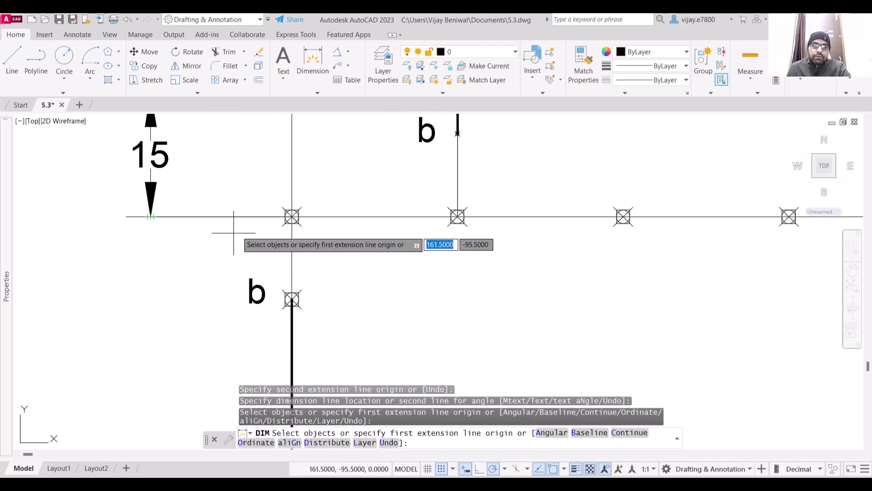
{"action": "left_click", "coordinate": [292, 217]}
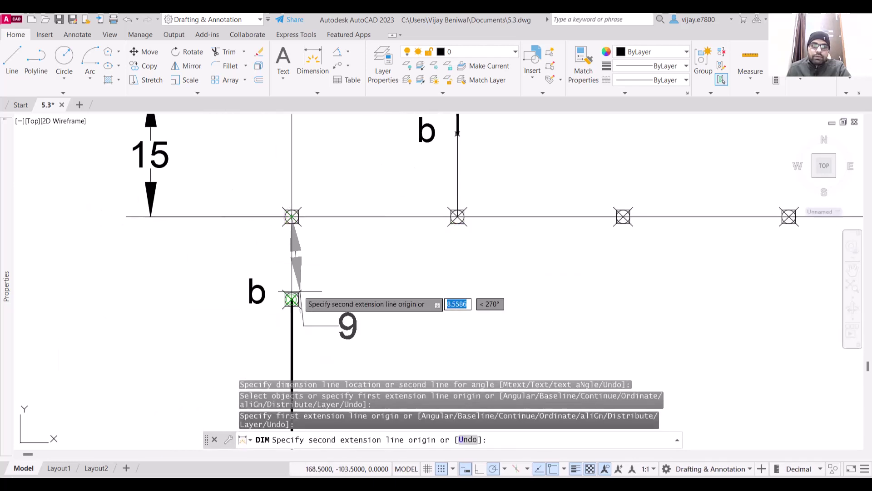
{"action": "left_click", "coordinate": [291, 299]}
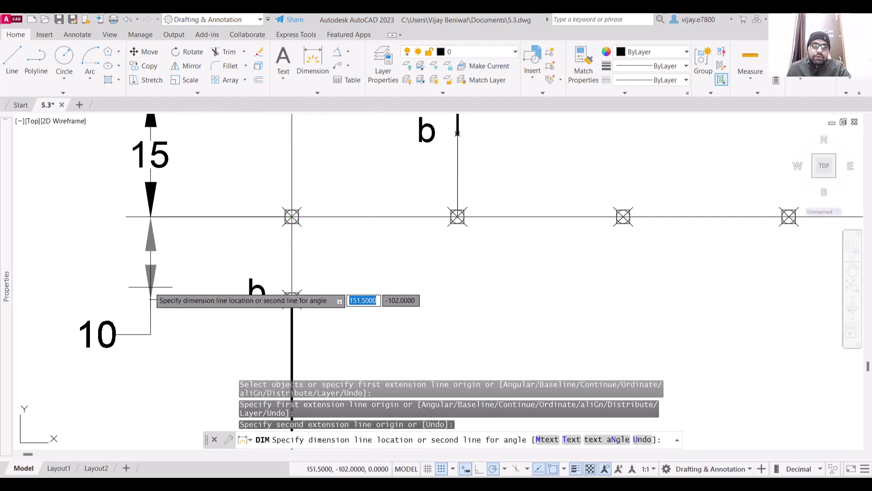
{"action": "left_click", "coordinate": [150, 297]}
Dimension the thick segment from b to a on the first projector, in line with the two dimensions above it
{"action": "middle_click_drag", "start_coordinate": [309, 322], "coordinate": [295, 209]}
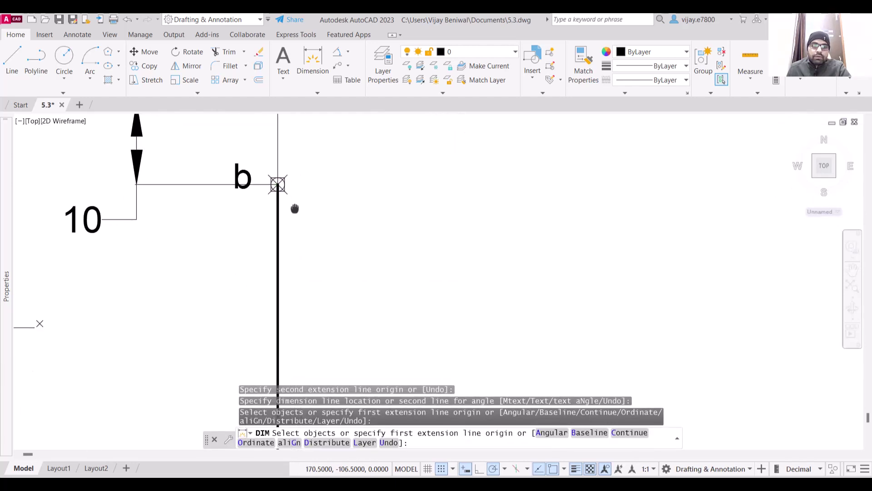
{"action": "left_click", "coordinate": [277, 184]}
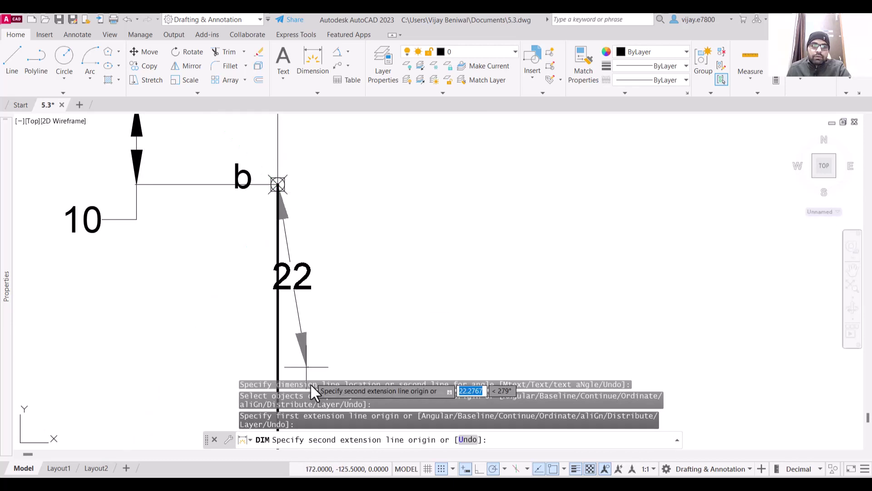
{"action": "scroll", "coordinate": [313, 341], "scroll_direction": "down", "scroll_amount": 2}
{"action": "mouse_move", "coordinate": [324, 346]}
{"action": "middle_mouse_down"}
{"action": "mouse_move", "coordinate": [324, 246]}
{"action": "mouse_move", "coordinate": [314, 235]}
{"action": "middle_mouse_up"}
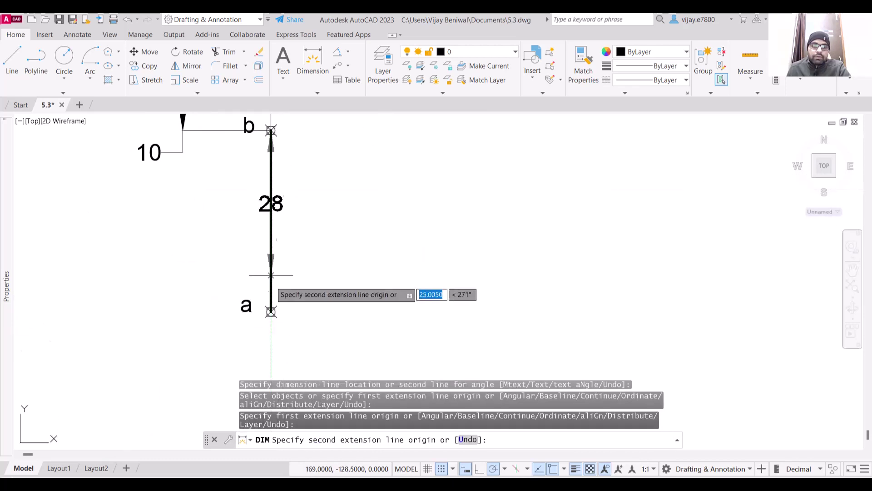
{"action": "scroll", "coordinate": [271, 312], "scroll_direction": "up", "scroll_amount": 3}
{"action": "left_click", "coordinate": [268, 312]}
{"action": "mouse_move", "coordinate": [6, 286]}
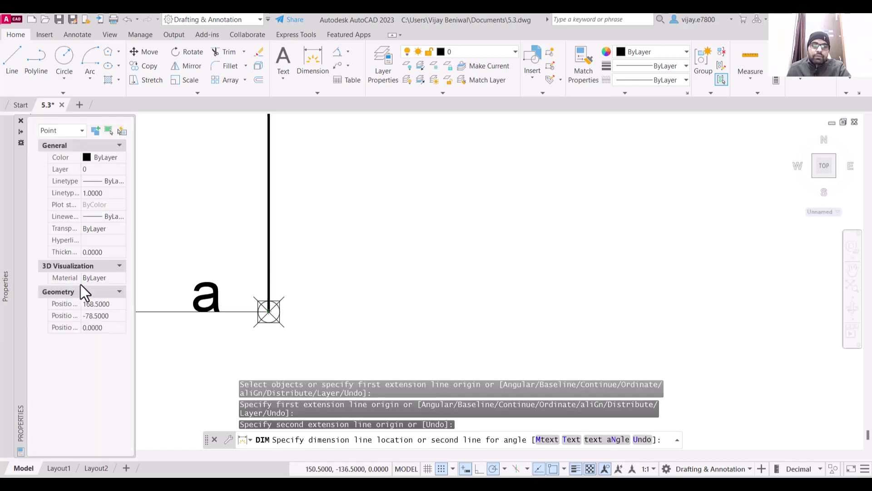
{"action": "scroll", "coordinate": [272, 272], "scroll_direction": "down", "scroll_amount": 4}
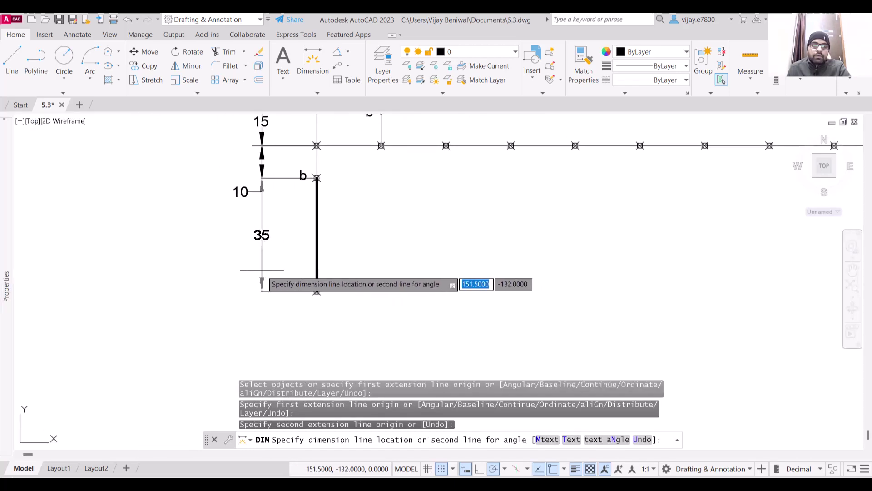
{"action": "left_click", "coordinate": [262, 279]}
Dimension the length of the thick segment ab on the second projector, placing the dimension to its right
{"action": "mouse_move", "coordinate": [370, 233]}
{"action": "middle_mouse_down"}
{"action": "mouse_move", "coordinate": [329, 321]}
{"action": "mouse_move", "coordinate": [341, 321]}
{"action": "mouse_move", "coordinate": [309, 320]}
{"action": "middle_mouse_up"}
{"action": "scroll", "coordinate": [334, 314], "scroll_direction": "down", "scroll_amount": 3}
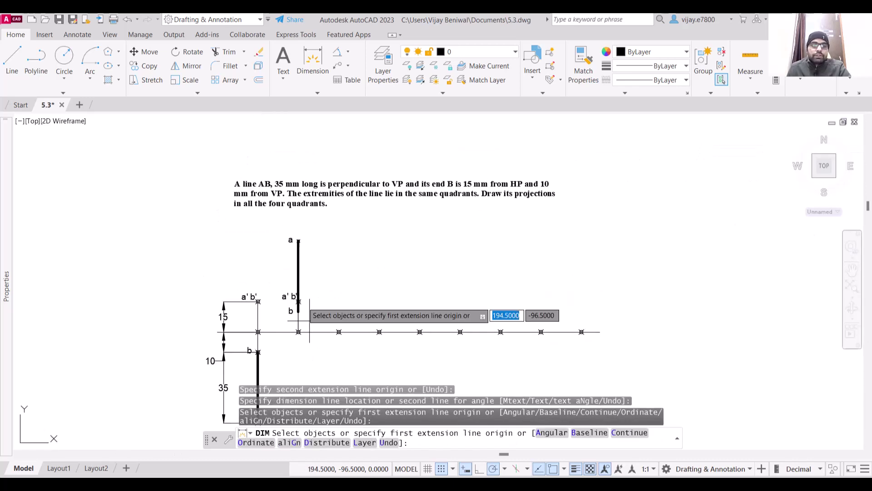
{"action": "key", "text": "Return"}
{"action": "left_click", "coordinate": [298, 266]}
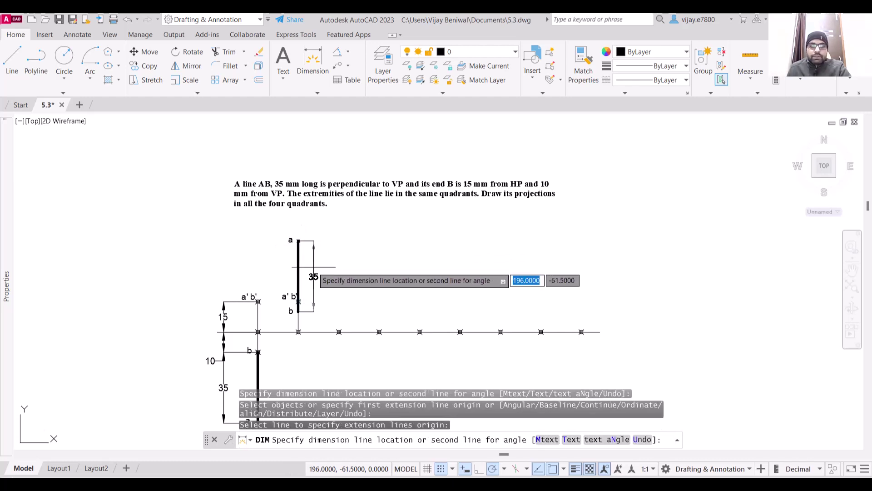
{"action": "left_click", "coordinate": [313, 277]}
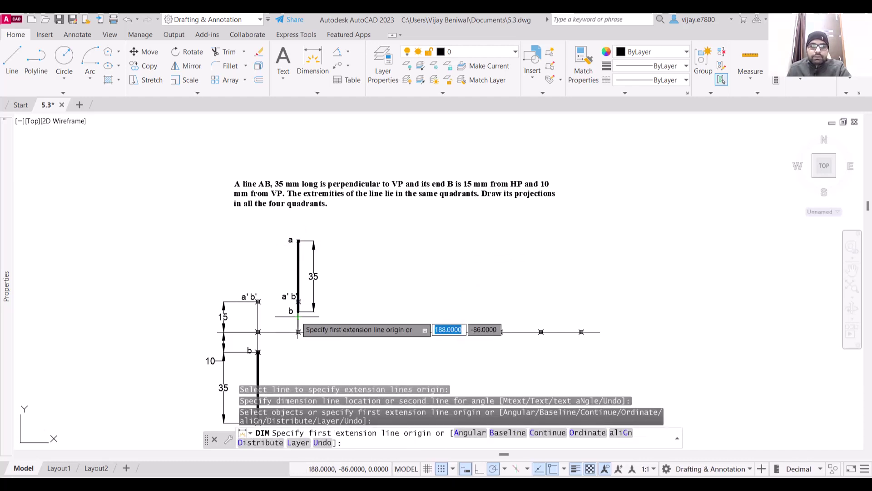
Dimension the height of point a' b' above the reference line on the second projector, placing it to the projector's left
{"action": "scroll", "coordinate": [299, 334], "scroll_direction": "up", "scroll_amount": 8}
{"action": "scroll", "coordinate": [297, 350], "scroll_direction": "down", "scroll_amount": 3}
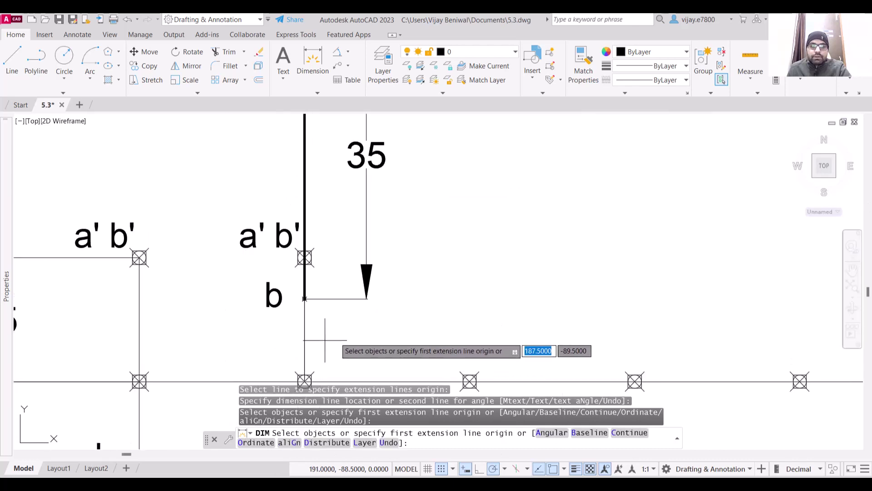
{"action": "middle_click_drag", "start_coordinate": [312, 333], "coordinate": [343, 254]}
{"action": "left_click", "coordinate": [298, 299]}
{"action": "left_click", "coordinate": [299, 299]}
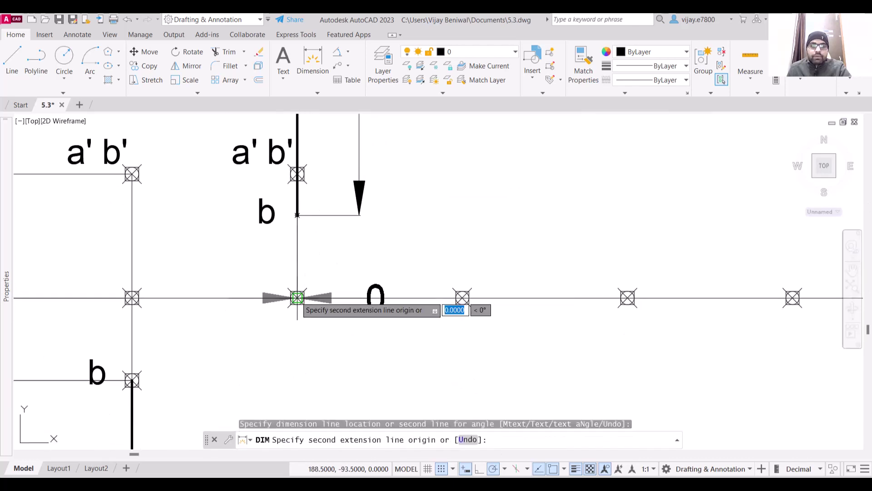
{"action": "left_click", "coordinate": [297, 174]}
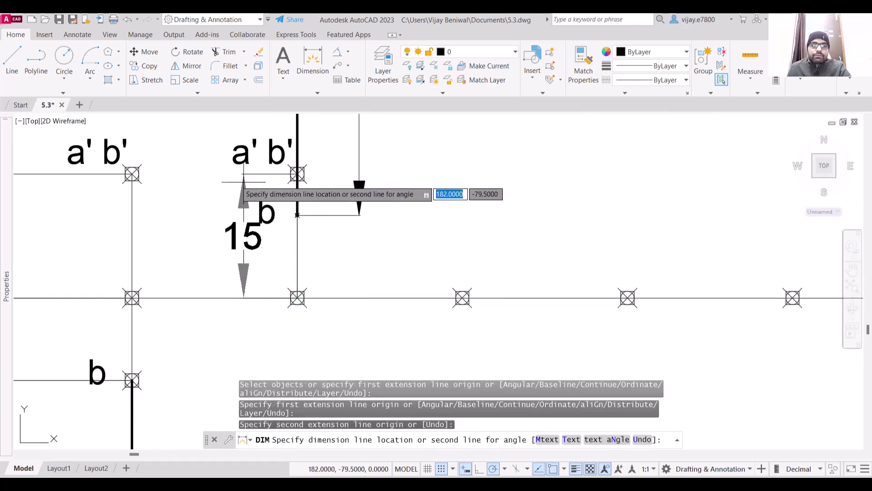
{"action": "left_click", "coordinate": [198, 181]}
Dimension the distance from point b to the reference line on the second projector, aligned below the segment's dimension, and finish dimensioning
{"action": "left_click", "coordinate": [297, 214]}
{"action": "left_click", "coordinate": [297, 214]}
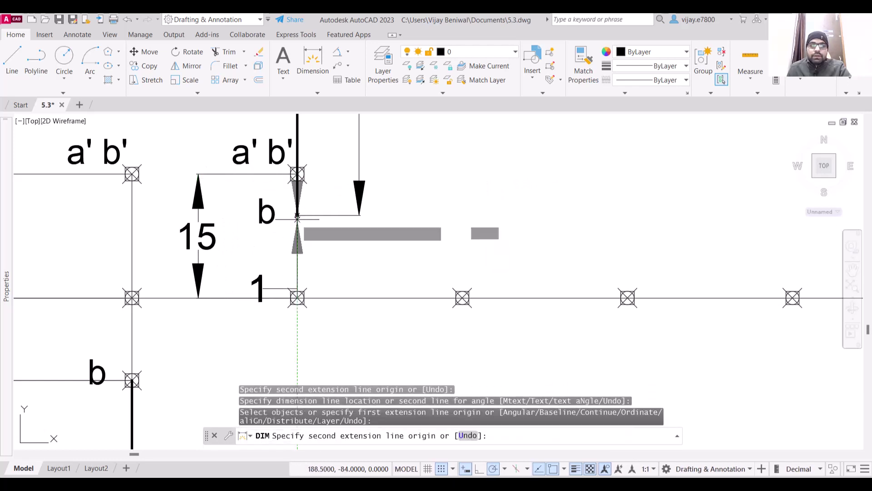
{"action": "left_click", "coordinate": [297, 297]}
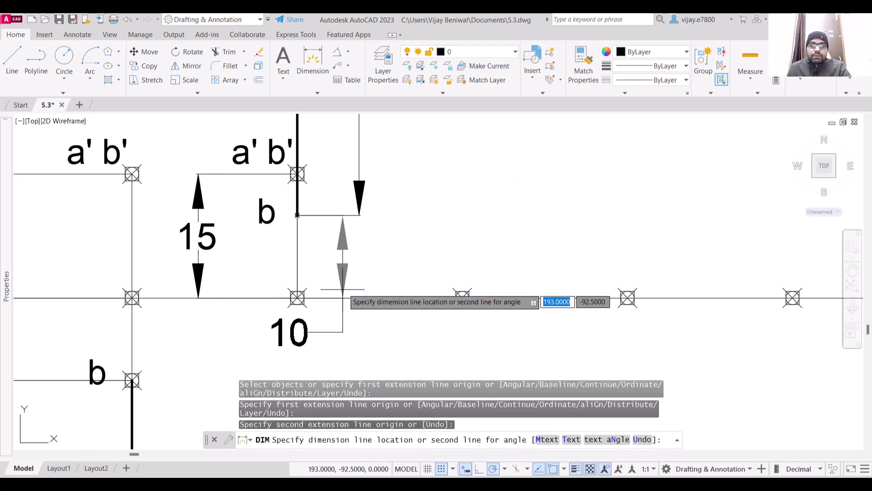
{"action": "left_click", "coordinate": [358, 291]}
{"action": "scroll", "coordinate": [358, 282], "scroll_direction": "down", "scroll_amount": 6}
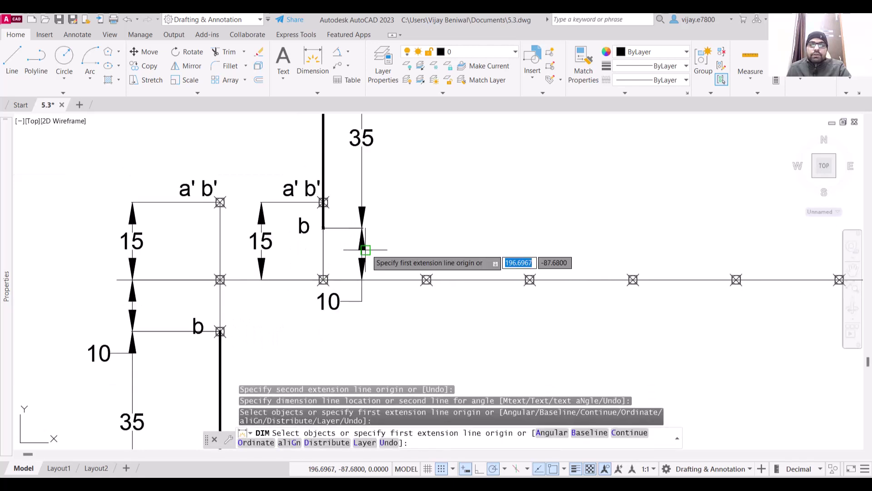
{"action": "left_click", "coordinate": [418, 247]}
{"action": "key", "text": "Escape"}
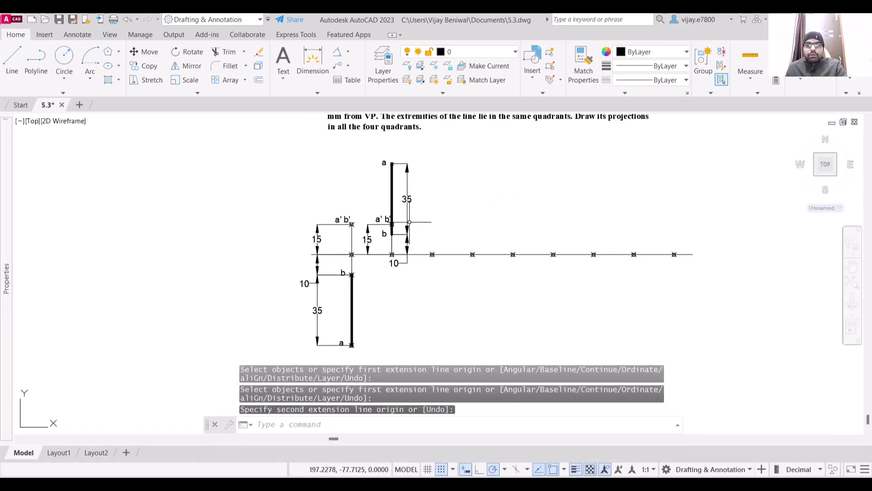
Select all similar dimensions on both projections and change their color to dark orange
{"action": "right_click", "coordinate": [406, 220]}
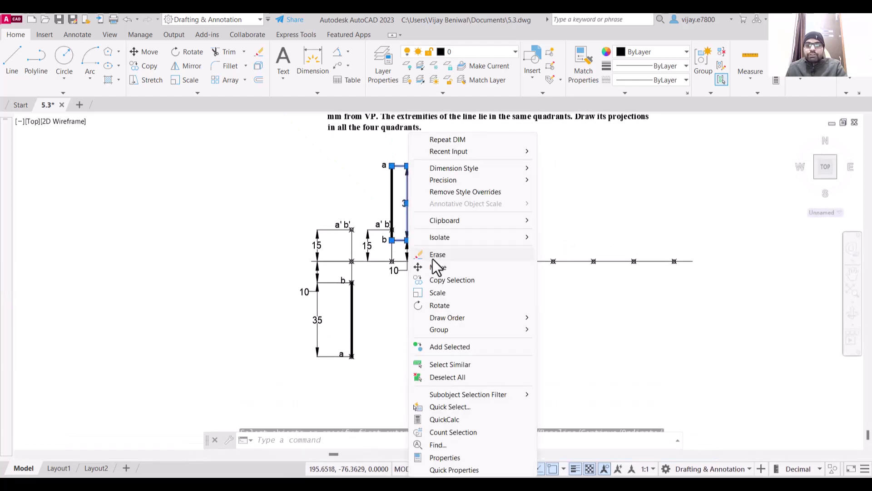
{"action": "left_click", "coordinate": [449, 364]}
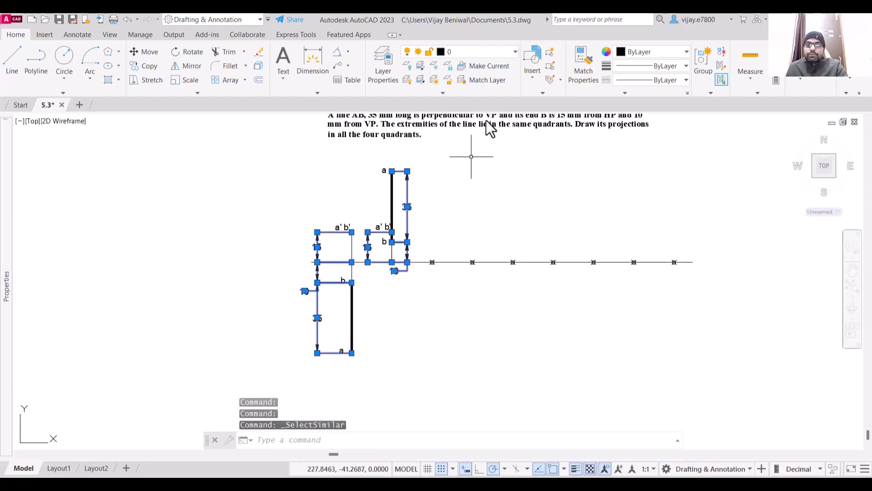
{"action": "left_click", "coordinate": [630, 65]}
{"action": "left_click", "coordinate": [641, 54]}
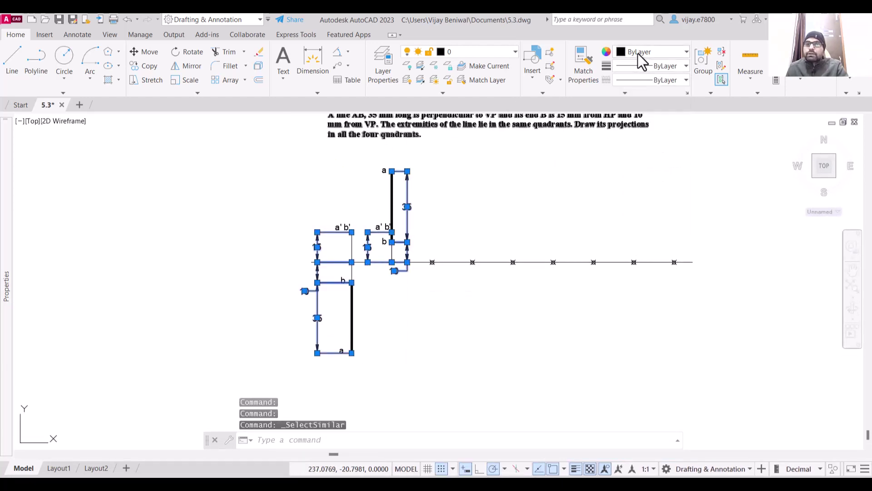
{"action": "left_click", "coordinate": [643, 53]}
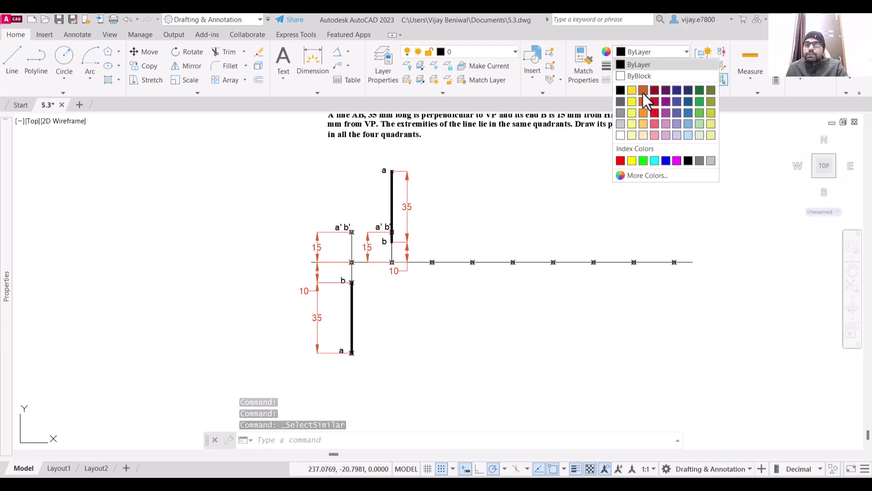
{"action": "left_click", "coordinate": [642, 93]}
{"action": "key", "text": "Escape"}
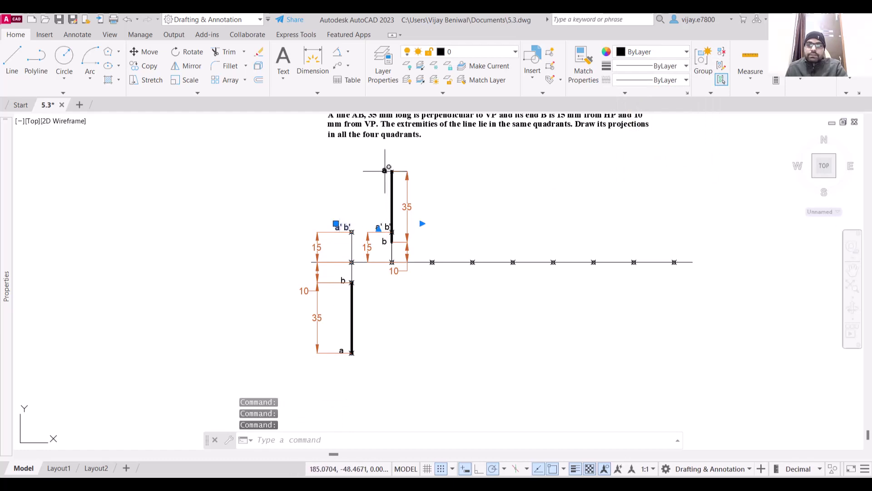
Select all the a, b and a' b' labels on both projections and set their color to dark blue 34,52,110
{"action": "scroll", "coordinate": [386, 238], "scroll_direction": "up", "scroll_amount": 2}
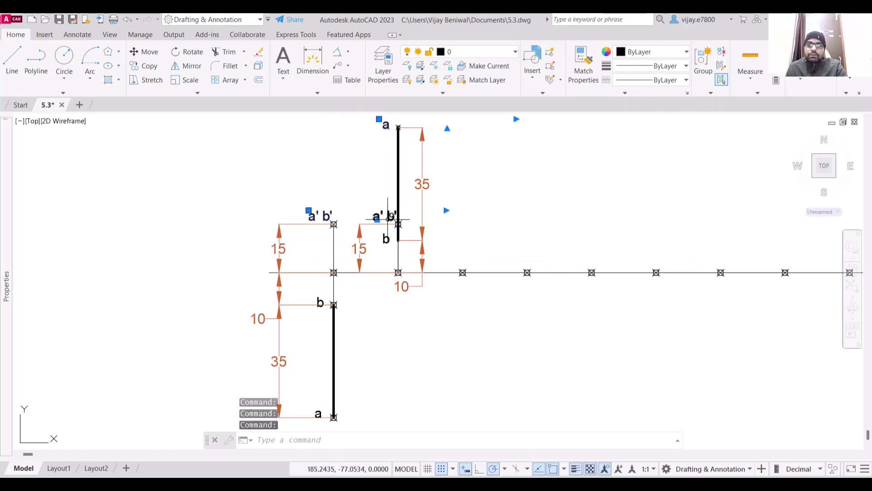
{"action": "left_click", "coordinate": [386, 237]}
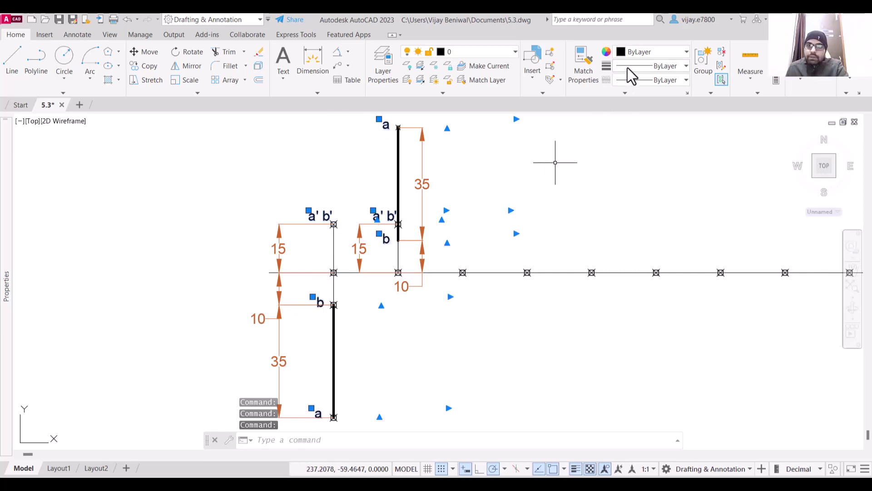
{"action": "left_click", "coordinate": [641, 61]}
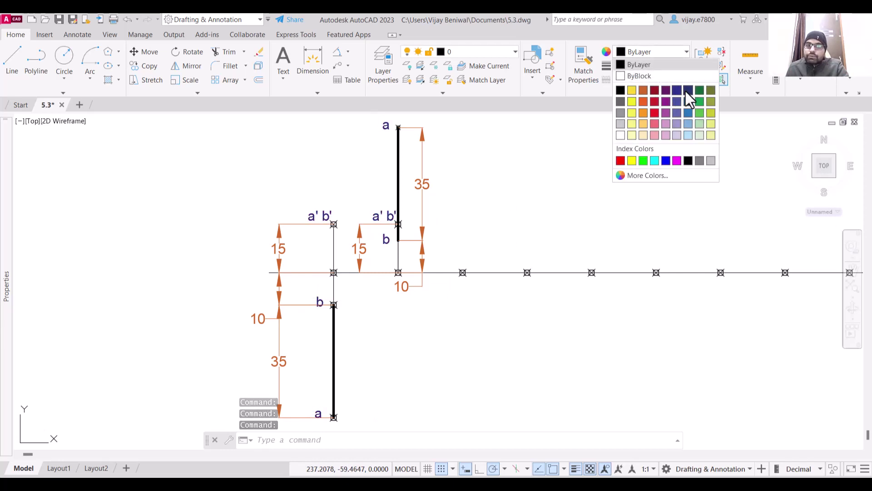
{"action": "left_click", "coordinate": [685, 92]}
{"action": "scroll", "coordinate": [586, 247], "scroll_direction": "down", "scroll_amount": 2}
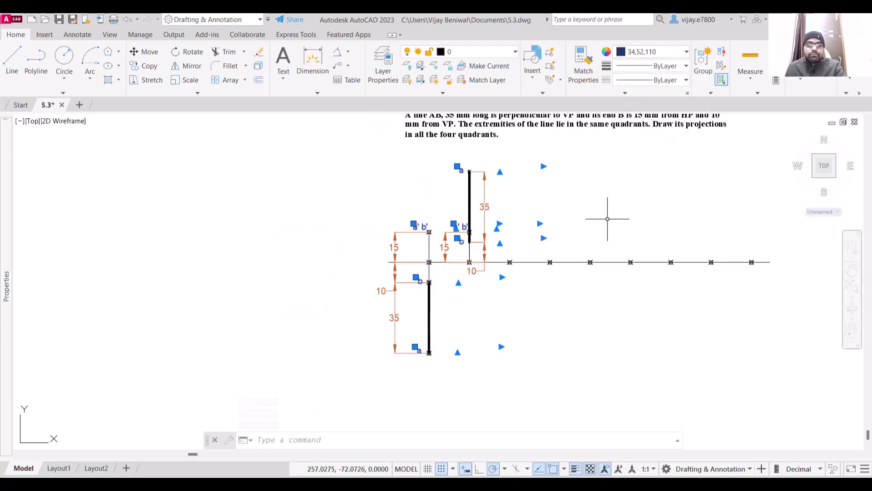
Mirror both dimensioned projections and the reference line about a horizontal line just below them, keeping the source objects
{"action": "key", "text": "Escape"}
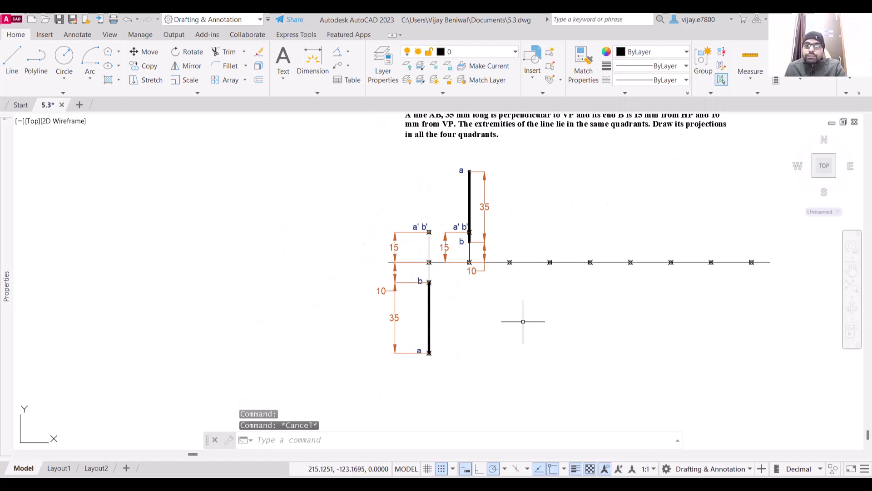
{"action": "mouse_move", "coordinate": [522, 322]}
{"action": "middle_mouse_down"}
{"action": "mouse_move", "coordinate": [503, 305]}
{"action": "mouse_move", "coordinate": [468, 302]}
{"action": "middle_mouse_up"}
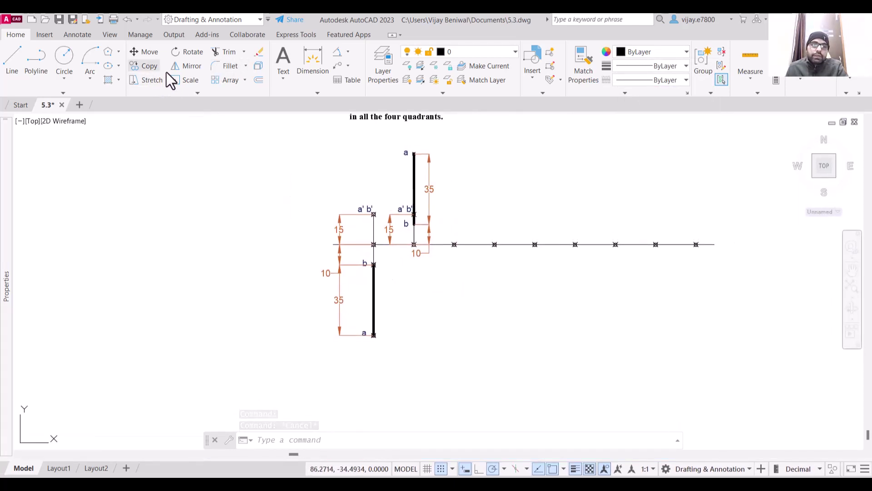
{"action": "left_click", "coordinate": [186, 67]}
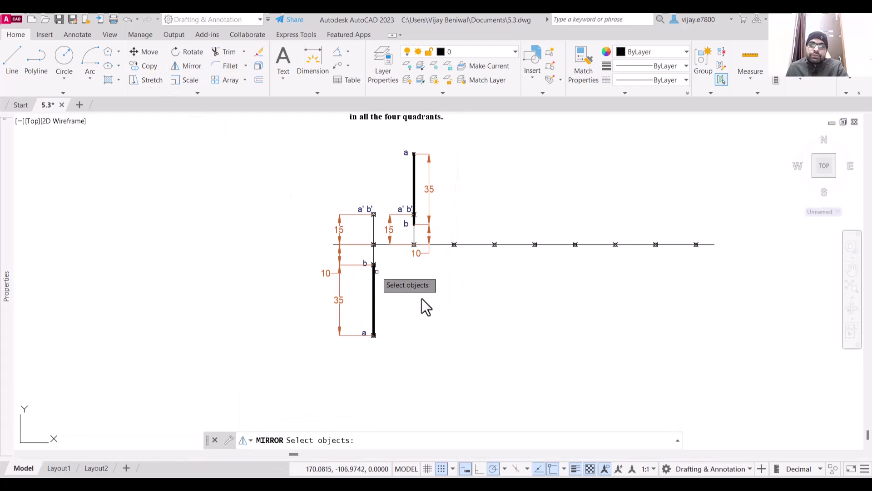
{"action": "left_click", "coordinate": [448, 354]}
{"action": "scroll", "coordinate": [289, 171], "scroll_direction": "down", "scroll_amount": 3}
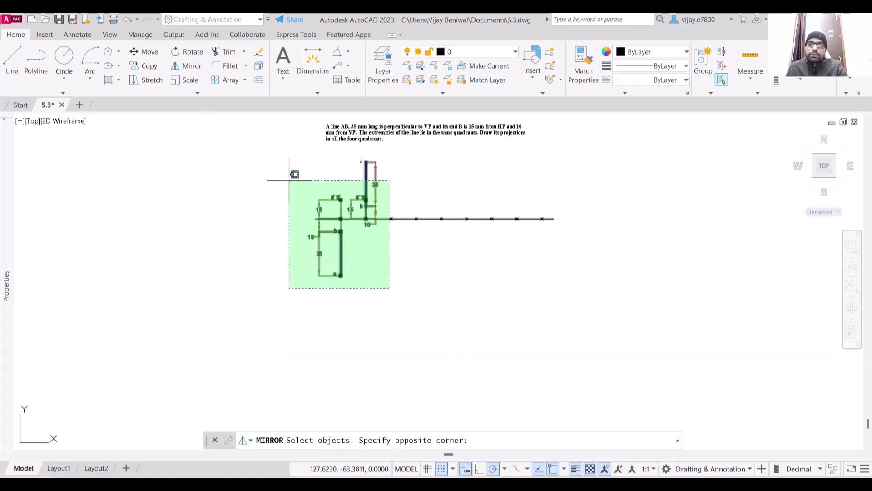
{"action": "left_click", "coordinate": [299, 157]}
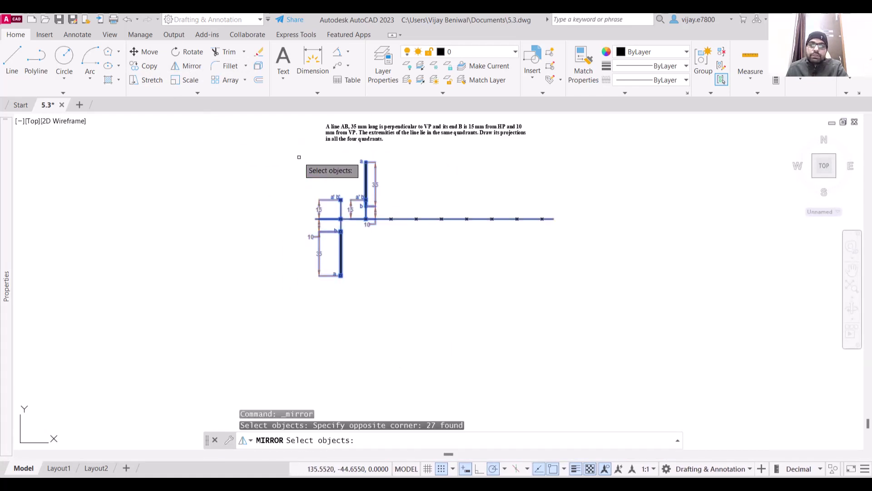
{"action": "key", "text": "Return"}
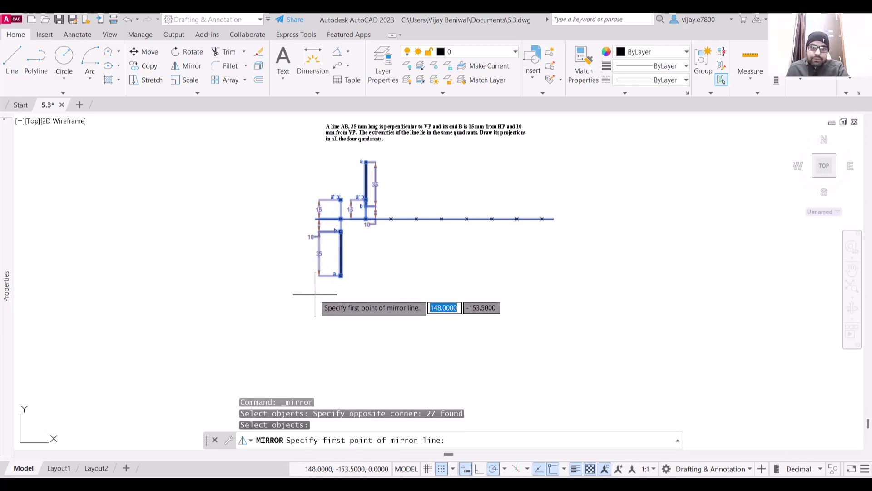
{"action": "left_click", "coordinate": [315, 294]}
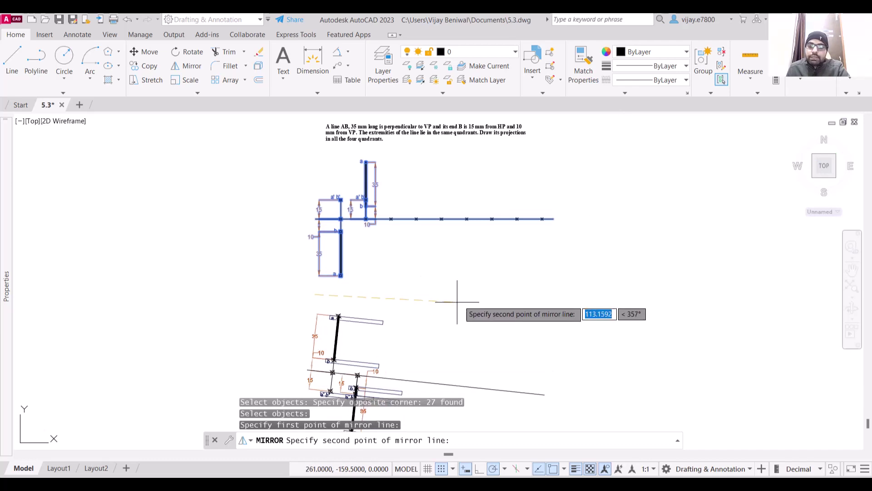
{"action": "left_click", "coordinate": [500, 294]}
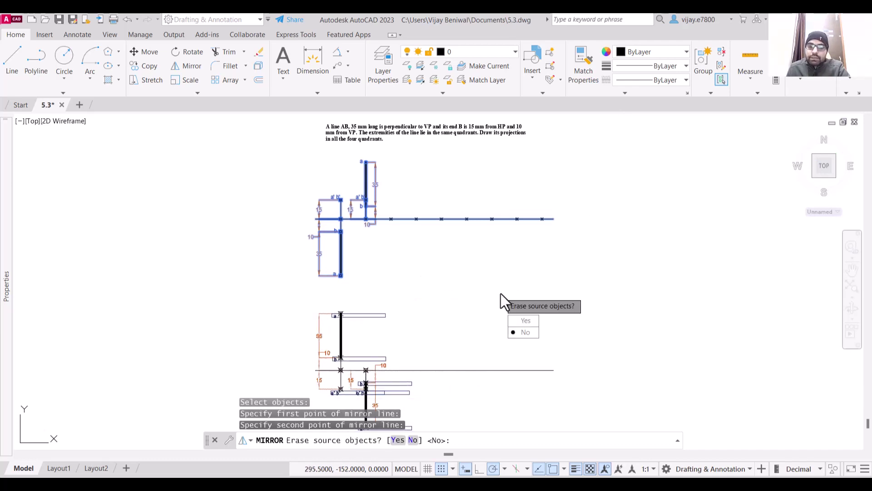
{"action": "left_click", "coordinate": [518, 332]}
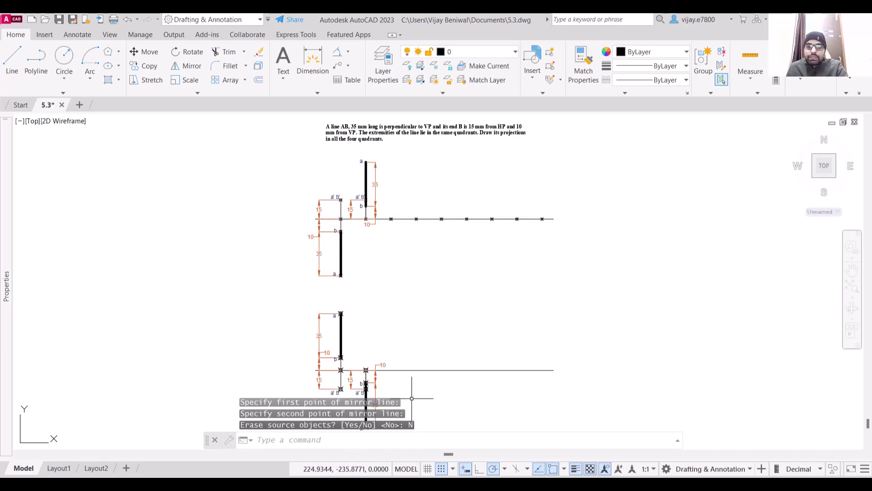
Move the mirrored copy from its leftmost dimension's reference-line point to the third point marker on the original reference line
{"action": "middle_click_drag", "start_coordinate": [412, 393], "coordinate": [424, 335]}
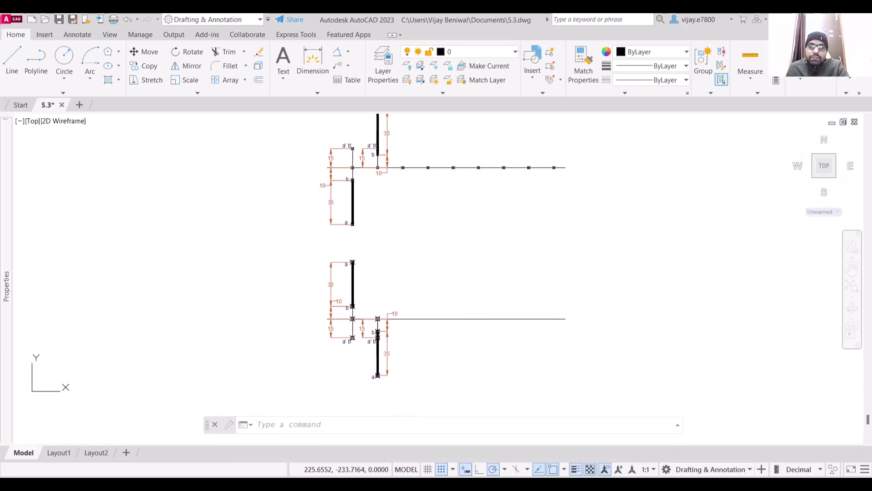
{"action": "left_click", "coordinate": [419, 376]}
{"action": "left_click", "coordinate": [296, 245]}
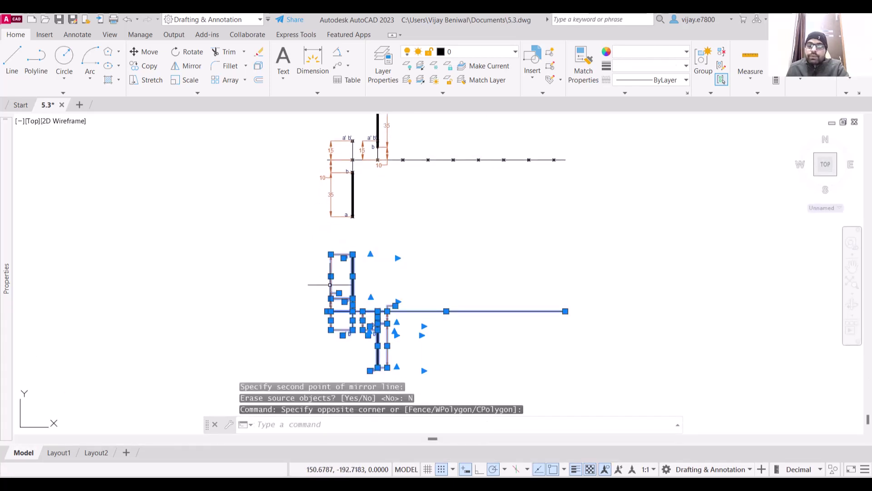
{"action": "scroll", "coordinate": [338, 317], "scroll_direction": "up", "scroll_amount": 2}
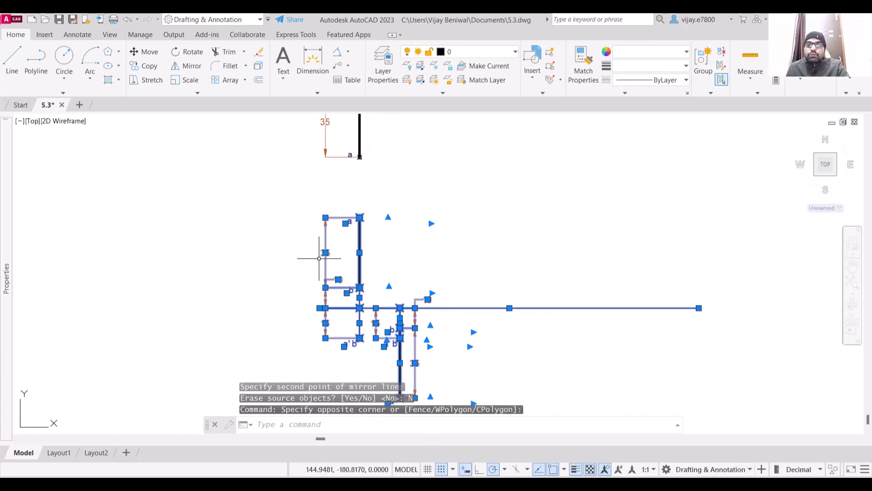
{"action": "left_click", "coordinate": [145, 51]}
{"action": "scroll", "coordinate": [295, 282], "scroll_direction": "up", "scroll_amount": 4}
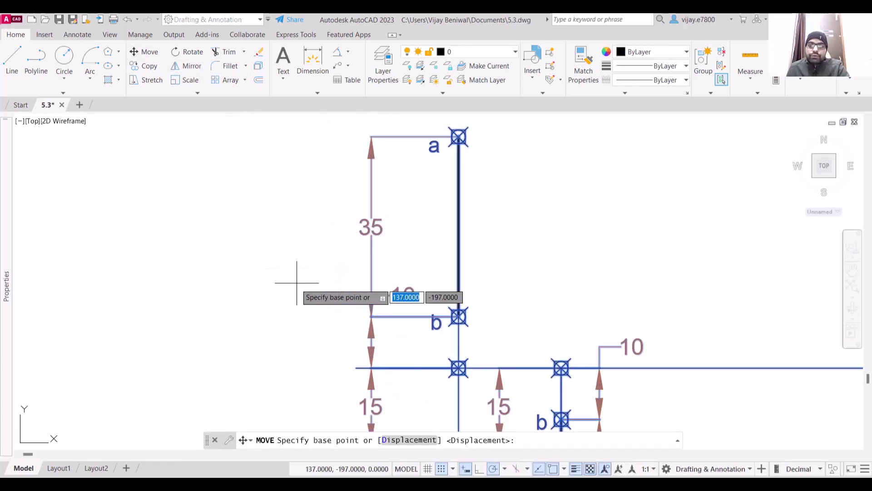
{"action": "left_click", "coordinate": [371, 367]}
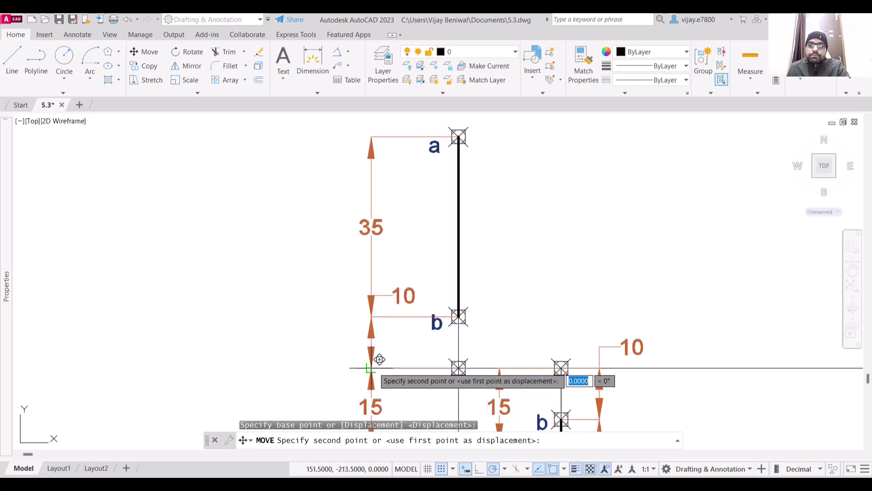
{"action": "scroll", "coordinate": [459, 318], "scroll_direction": "down", "scroll_amount": 5}
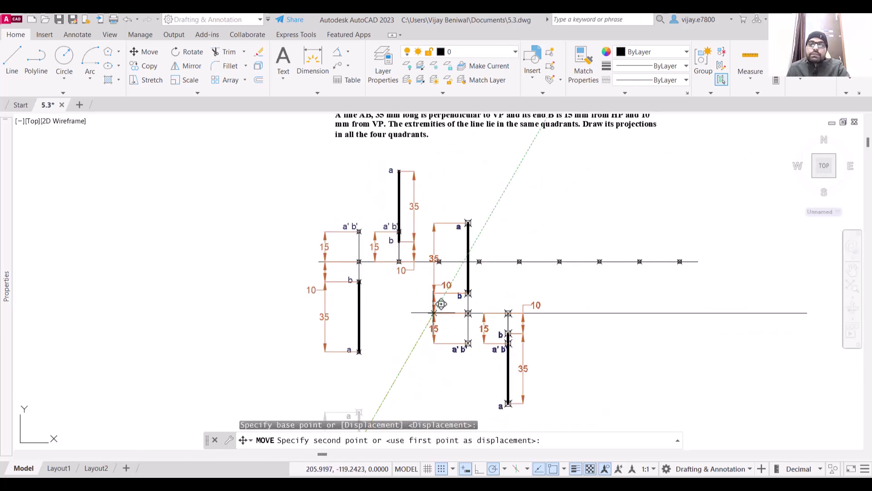
{"action": "left_click", "coordinate": [438, 262]}
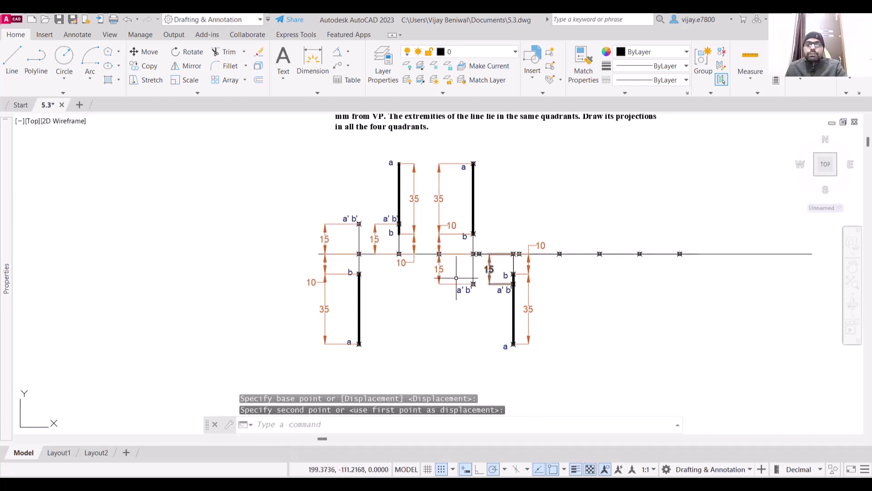
Erase the mirrored duplicate of the reference line that overlaps the original and extends past it
{"action": "middle_click_drag", "start_coordinate": [584, 346], "coordinate": [534, 364]}
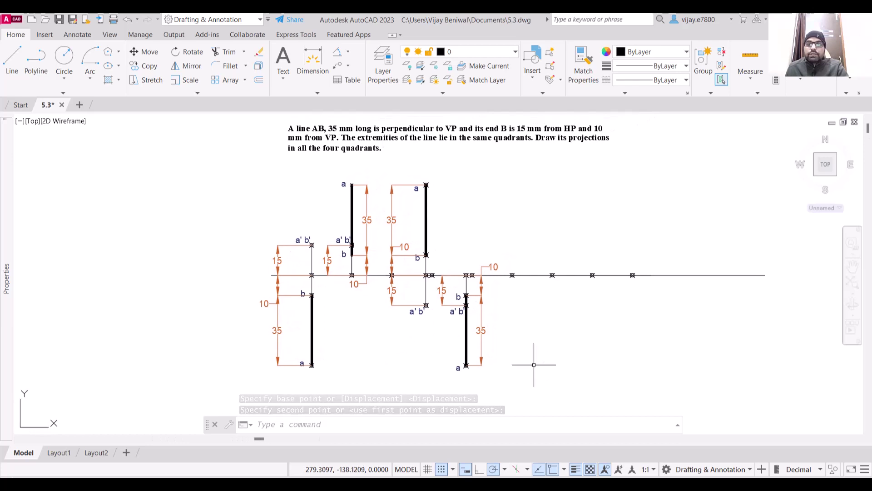
{"action": "left_click", "coordinate": [609, 139]}
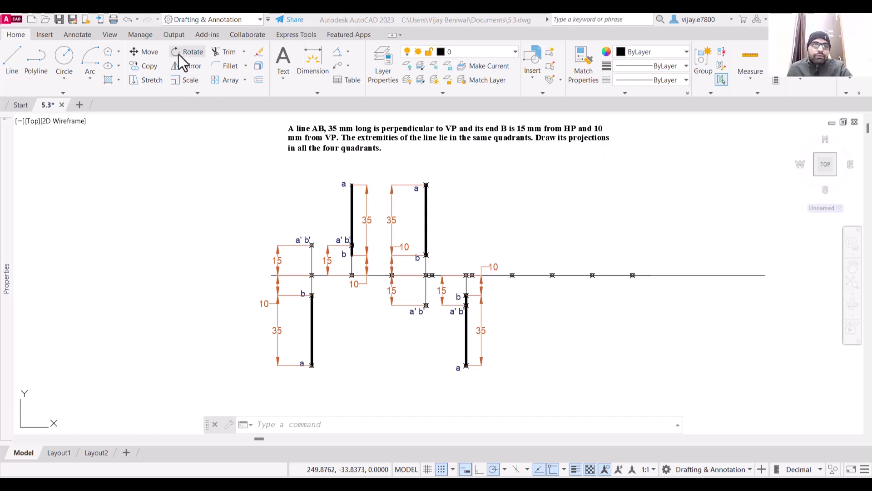
{"action": "left_click", "coordinate": [714, 302]}
{"action": "left_click", "coordinate": [679, 238]}
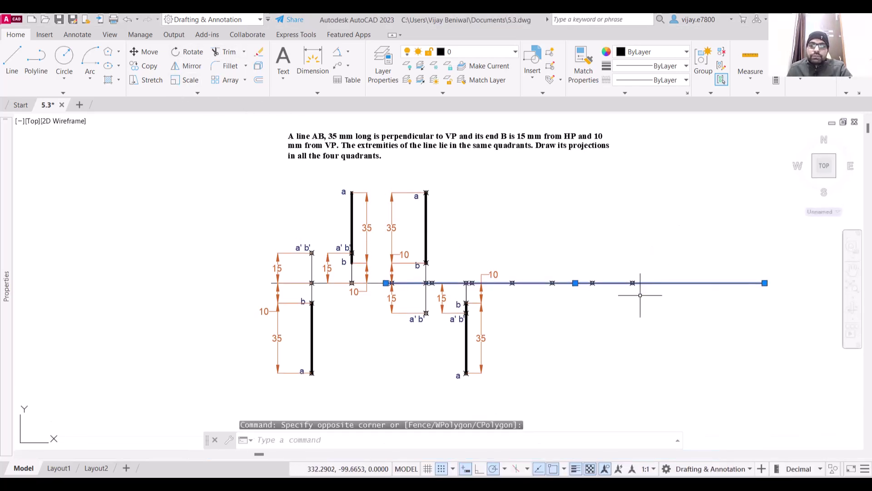
{"action": "key", "text": "Delete"}
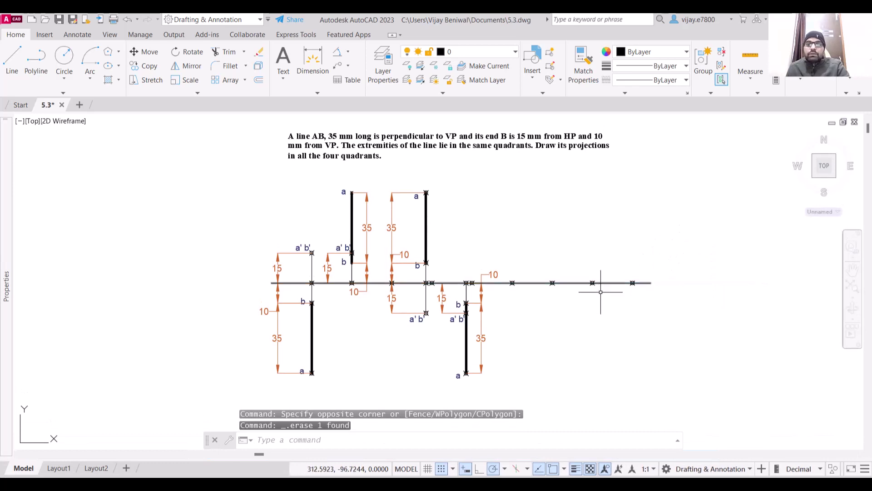
Trim away the part of the reference line extending beyond the fourth projection
{"action": "left_click", "coordinate": [225, 53]}
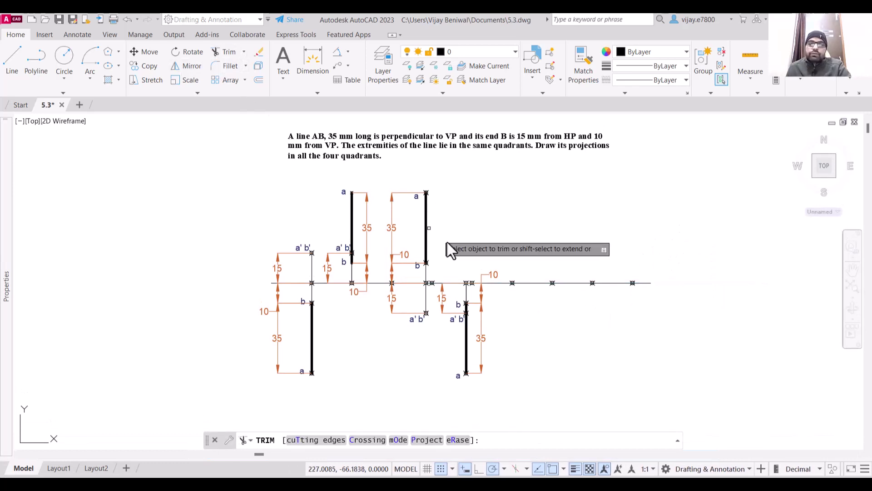
{"action": "left_click", "coordinate": [530, 283]}
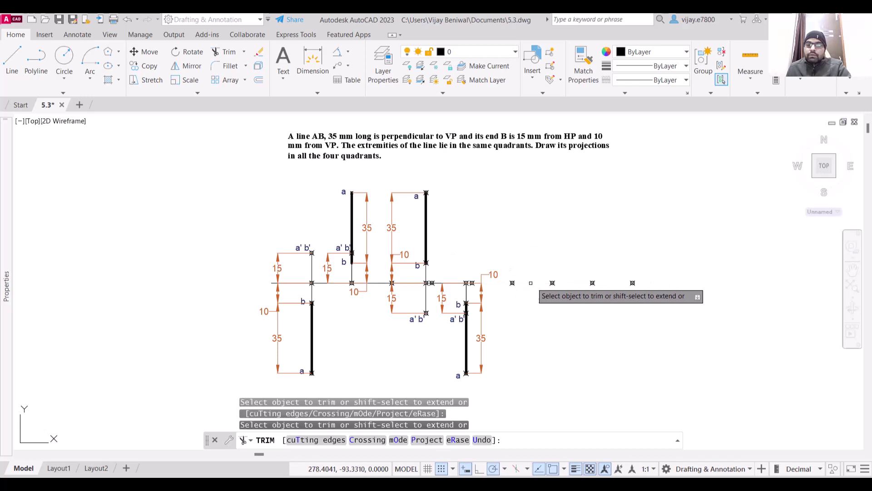
{"action": "key", "text": "Escape"}
Erase the four leftover point markers beyond the fourth projection
{"action": "left_click", "coordinate": [643, 308]}
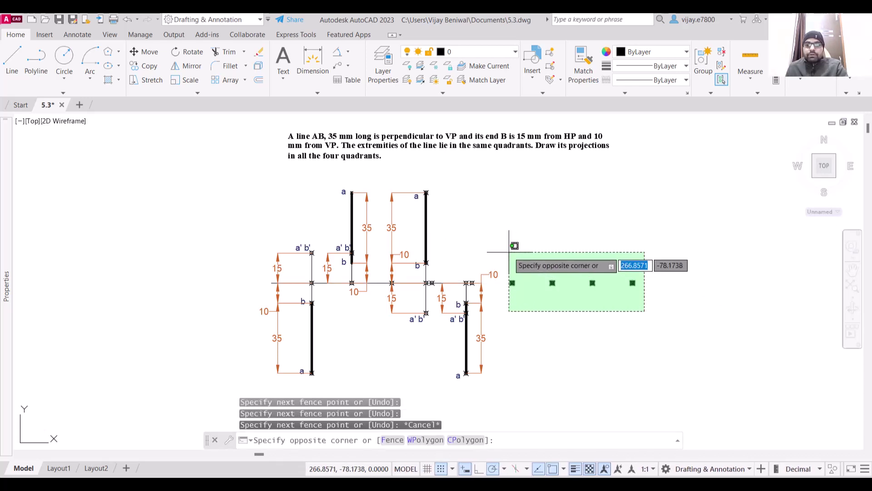
{"action": "left_click", "coordinate": [511, 231]}
{"action": "key", "text": "Delete"}
{"action": "scroll", "coordinate": [495, 287], "scroll_direction": "up", "scroll_amount": 5}
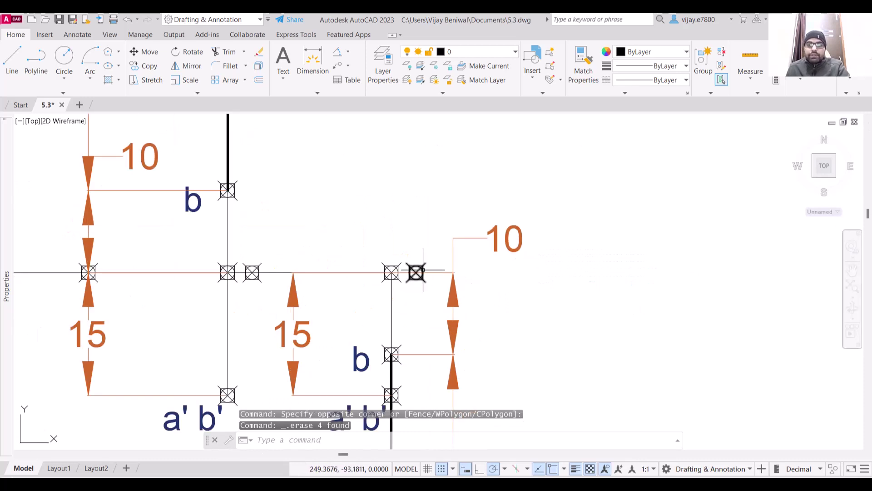
{"action": "left_click", "coordinate": [417, 272]}
{"action": "left_click", "coordinate": [392, 272]}
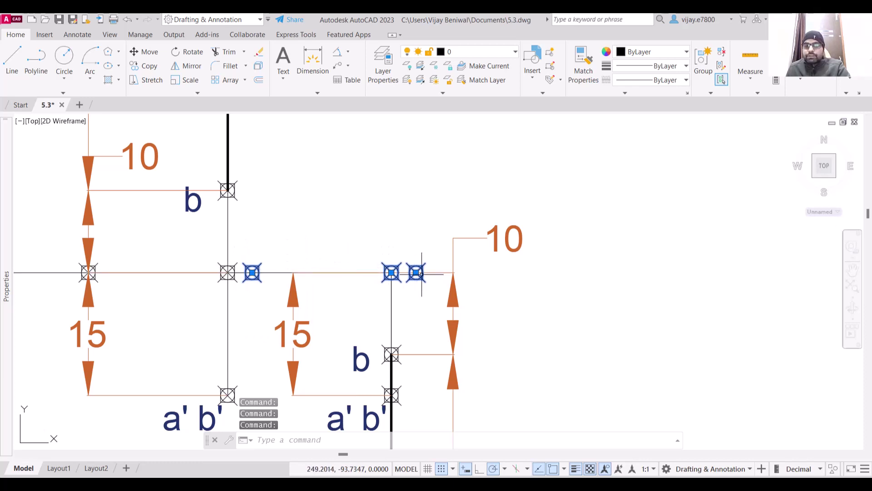
{"action": "left_click", "coordinate": [395, 250]}
{"action": "key", "text": "Escape"}
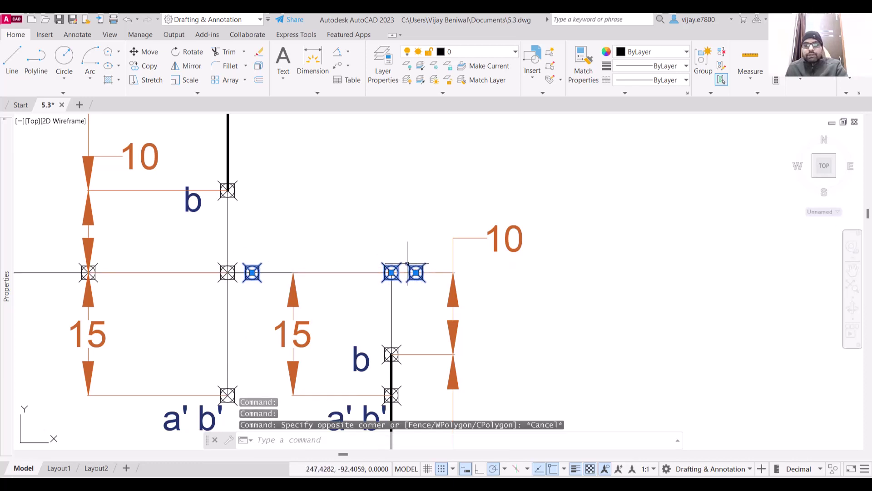
{"action": "left_click", "coordinate": [224, 272]}
{"action": "scroll", "coordinate": [224, 273], "scroll_direction": "down", "scroll_amount": 2}
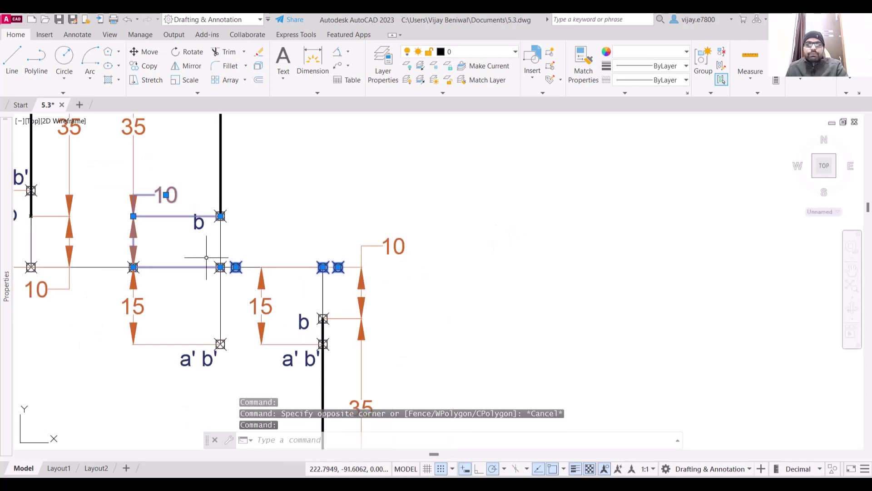
{"action": "scroll", "coordinate": [207, 255], "scroll_direction": "up", "scroll_amount": 2}
{"action": "key", "text": "Escape"}
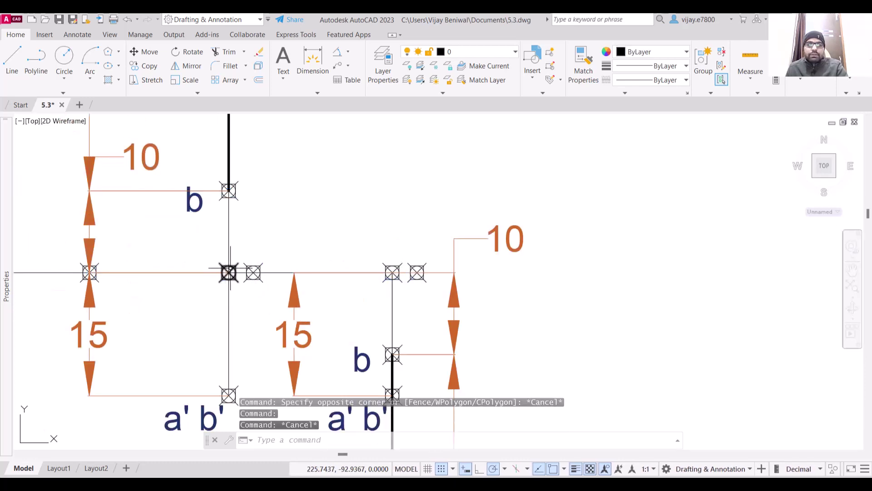
Erase the four point markers on the reference line at and beside the third and fourth projectors
{"action": "left_click", "coordinate": [229, 273]}
{"action": "left_click", "coordinate": [391, 268]}
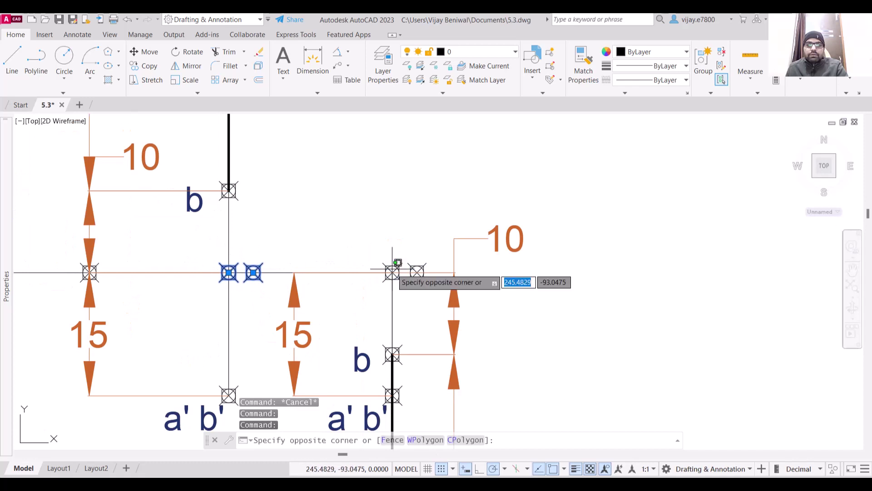
{"action": "left_click", "coordinate": [400, 268]}
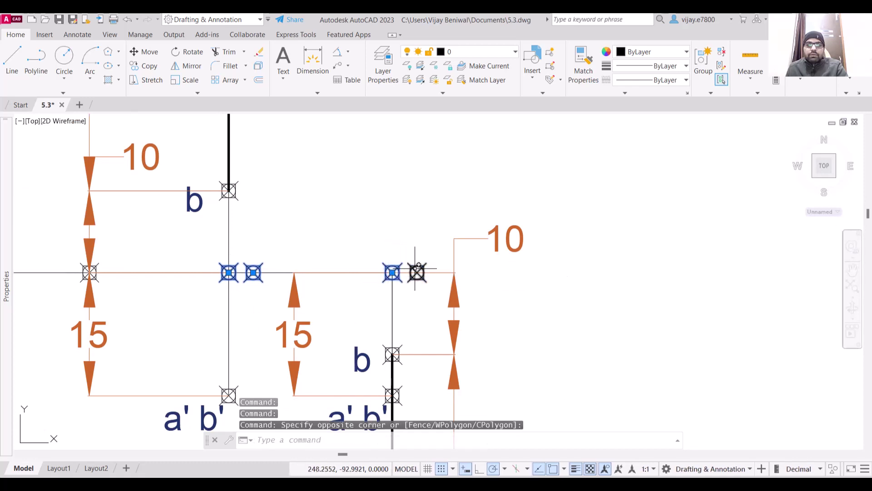
{"action": "key", "text": "Delete"}
Erase the remaining reference-line point markers at the first and second projectors and at the third projection's dimension line
{"action": "middle_click_drag", "start_coordinate": [307, 241], "coordinate": [439, 226]}
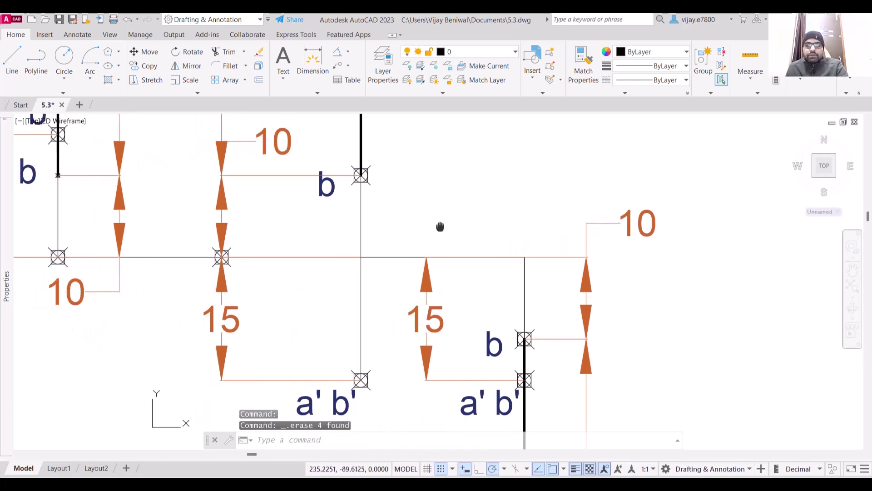
{"action": "scroll", "coordinate": [428, 233], "scroll_direction": "down", "scroll_amount": 2}
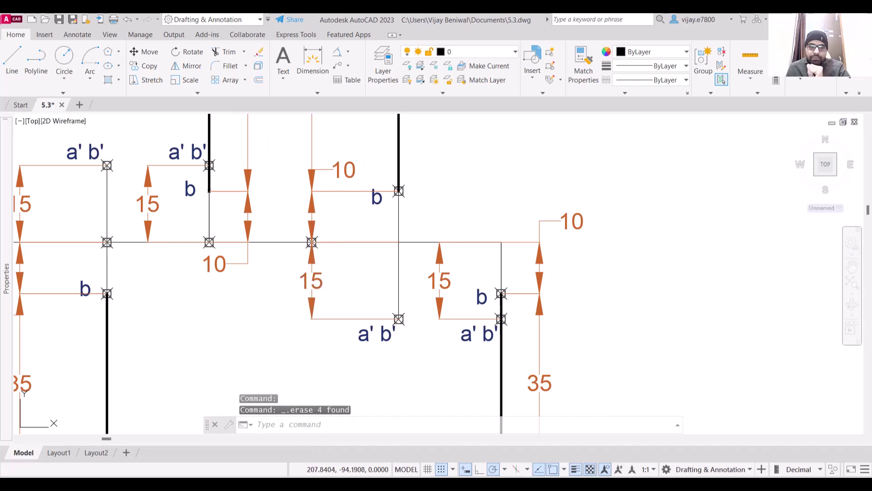
{"action": "left_click", "coordinate": [311, 242]}
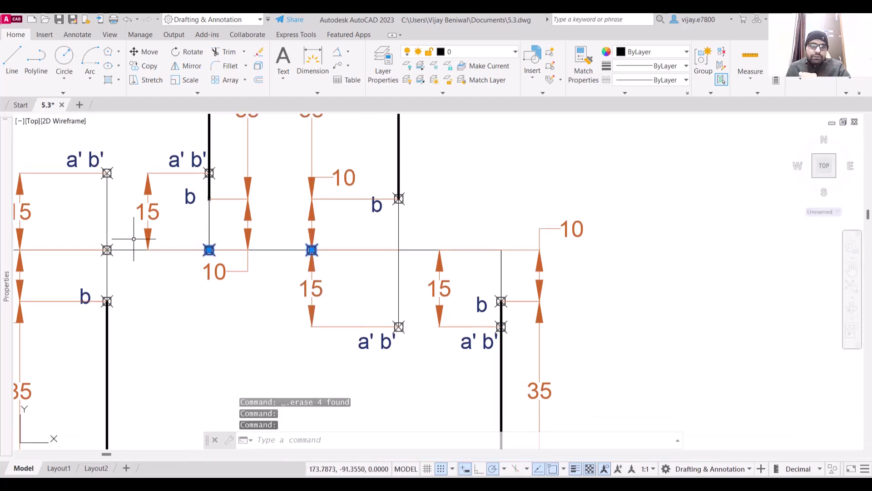
{"action": "scroll", "coordinate": [108, 254], "scroll_direction": "down", "scroll_amount": 2}
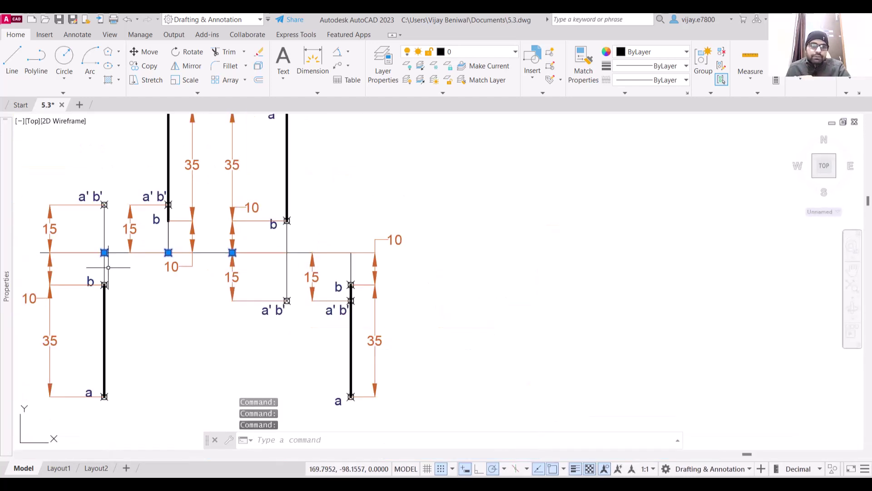
{"action": "key", "text": "Delete"}
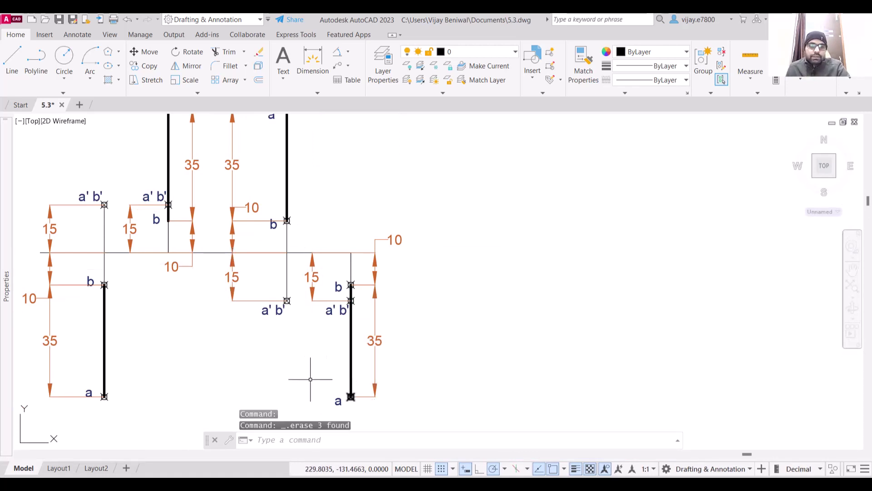
Select all point markers similar to the third projection's a' b' point and set the point style size to 4% relative to the screen
{"action": "left_click", "coordinate": [286, 301]}
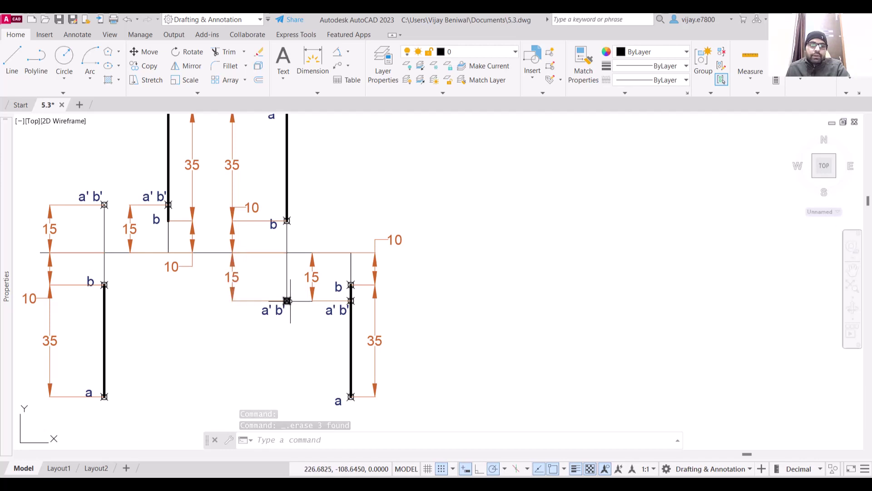
{"action": "right_click", "coordinate": [287, 301]}
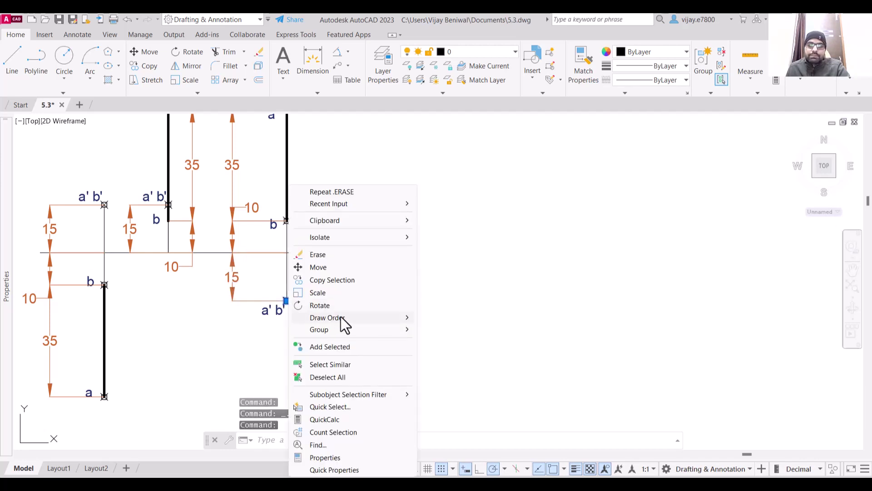
{"action": "left_click", "coordinate": [333, 364]}
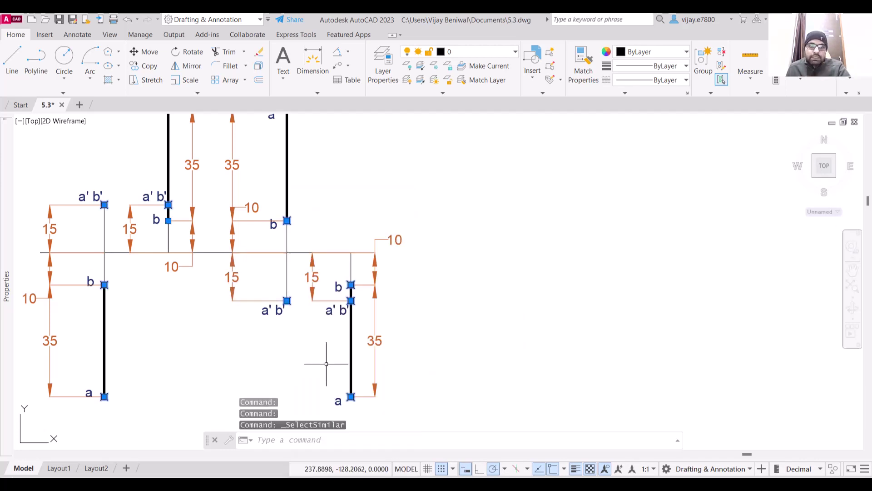
{"action": "type", "text": "pty"}
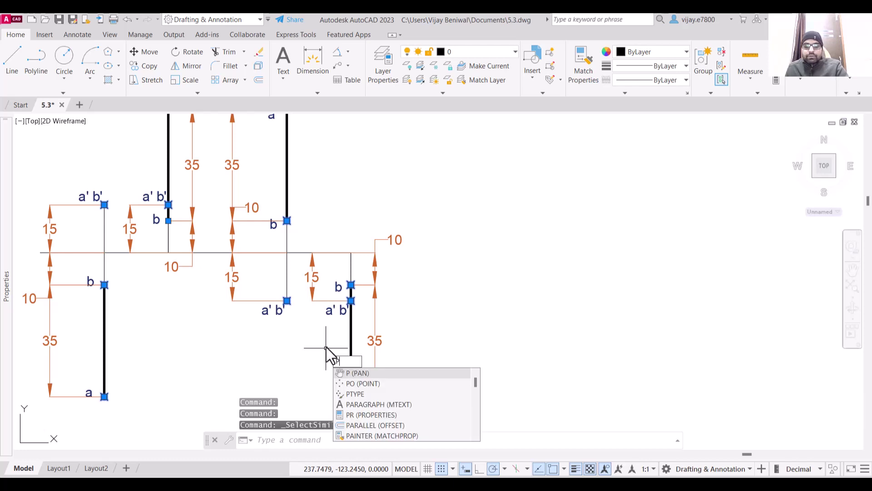
{"action": "type", "text": "pe"}
{"action": "key", "text": "Return"}
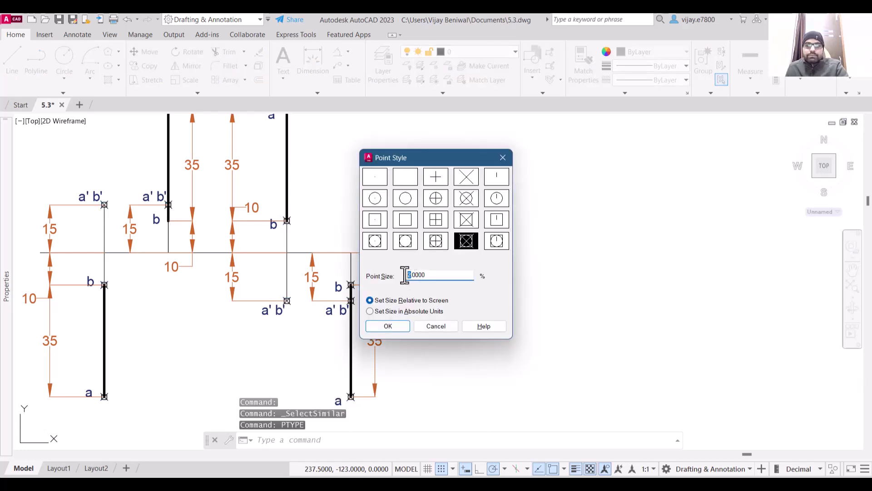
{"action": "left_click", "coordinate": [442, 312]}
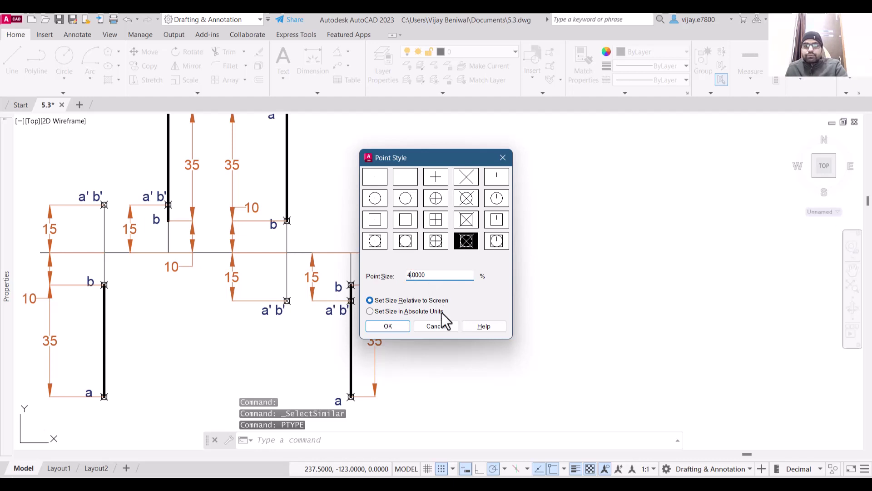
{"action": "left_click", "coordinate": [399, 327]}
{"action": "scroll", "coordinate": [350, 230], "scroll_direction": "down", "scroll_amount": 2}
{"action": "mouse_move", "coordinate": [350, 230]}
{"action": "middle_mouse_down"}
{"action": "mouse_move", "coordinate": [399, 239]}
{"action": "mouse_move", "coordinate": [521, 239]}
{"action": "mouse_move", "coordinate": [529, 277]}
{"action": "mouse_move", "coordinate": [572, 267]}
{"action": "mouse_move", "coordinate": [581, 274]}
{"action": "middle_mouse_up"}
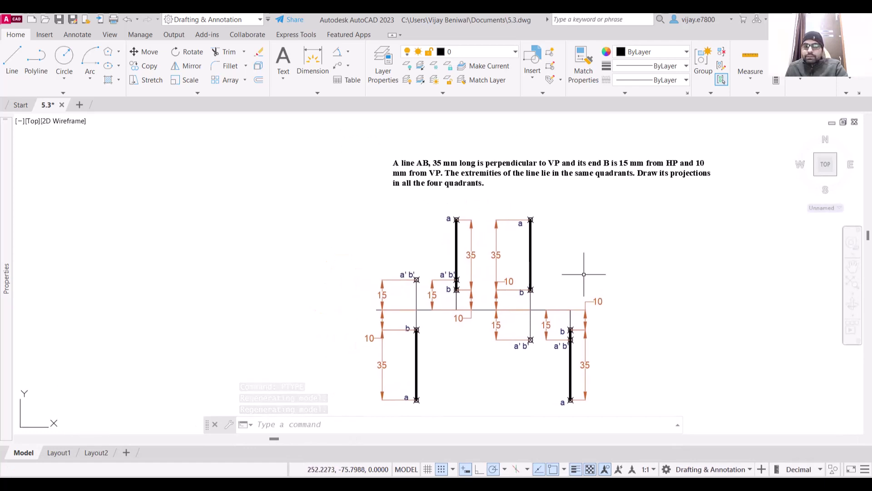